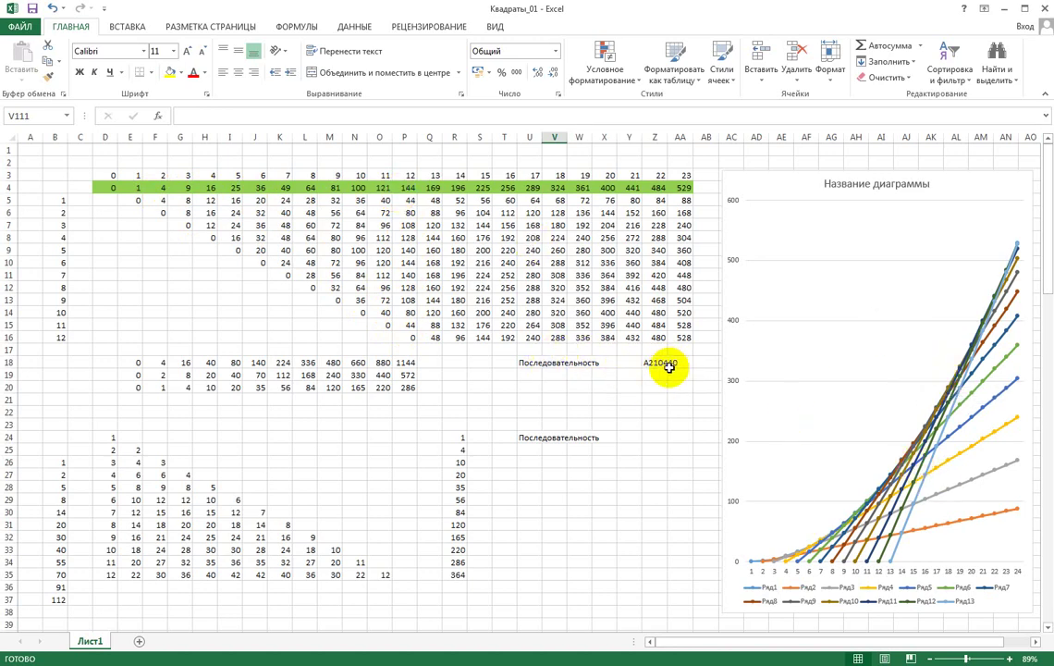
Examine the sums in E18:P18 and the individual differences in rows 5 to 8 beneath the green row of squares.
drag(134, 364, 411, 362)
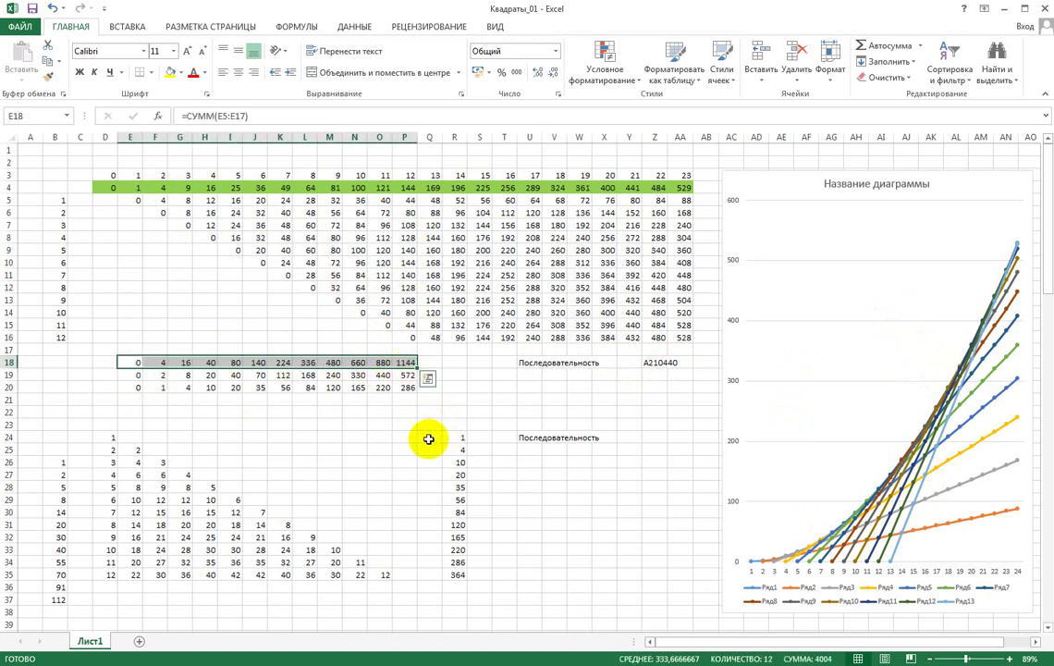
click(424, 440)
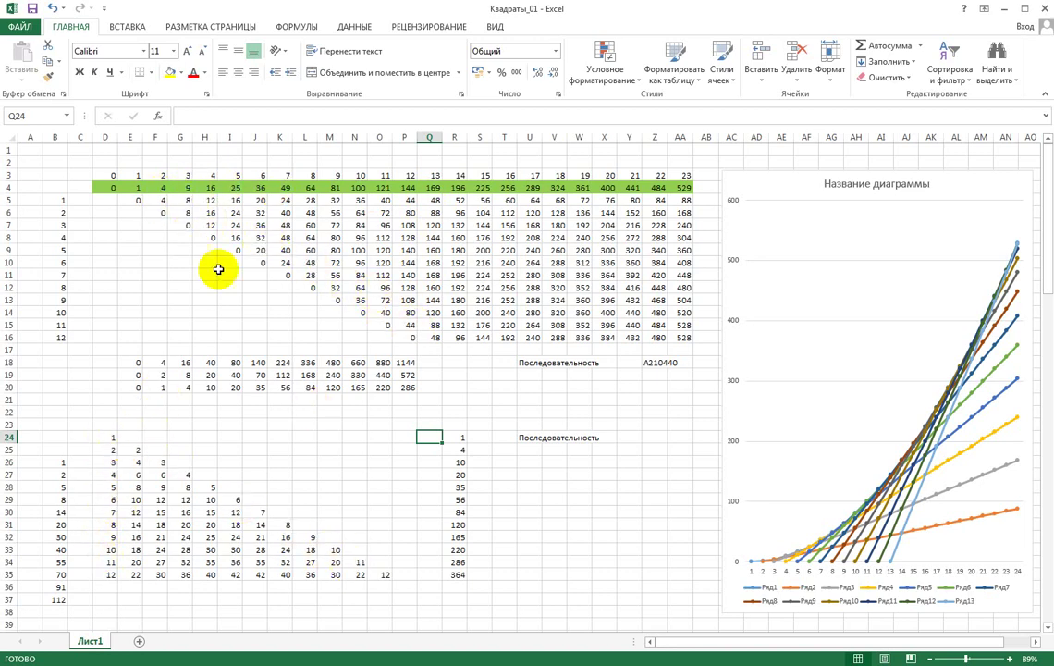
click(158, 199)
click(187, 202)
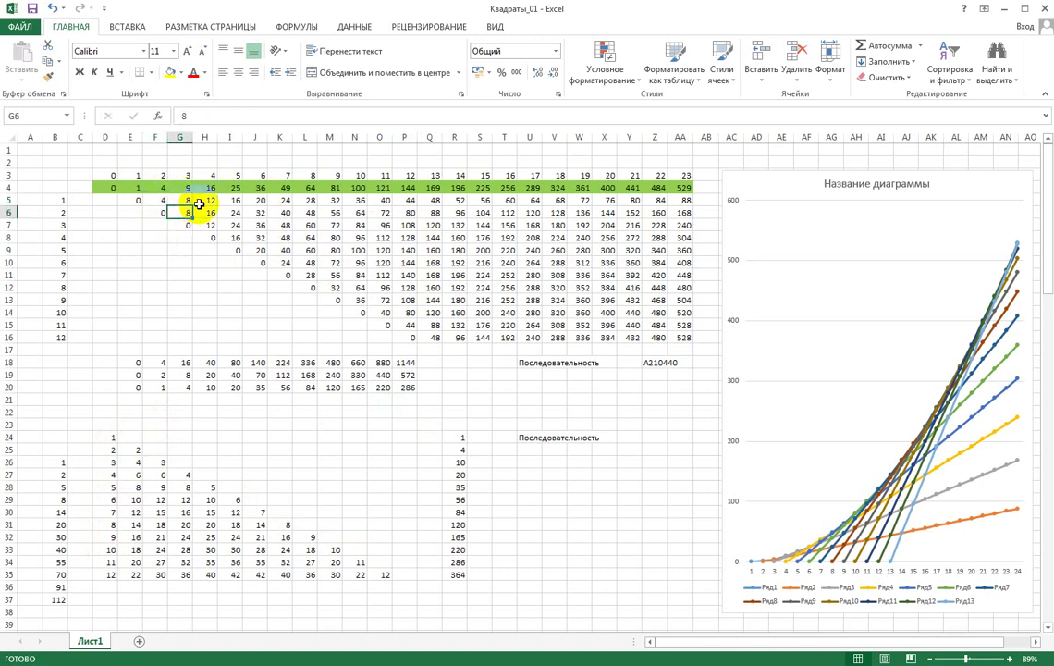
click(190, 214)
click(208, 226)
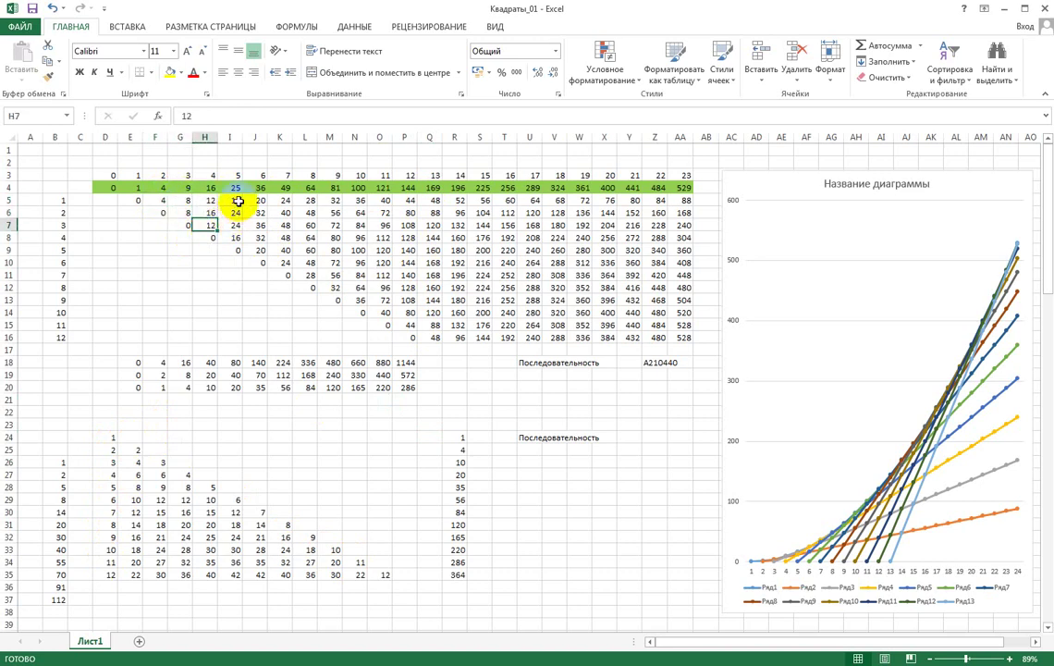
click(234, 201)
click(236, 215)
click(234, 227)
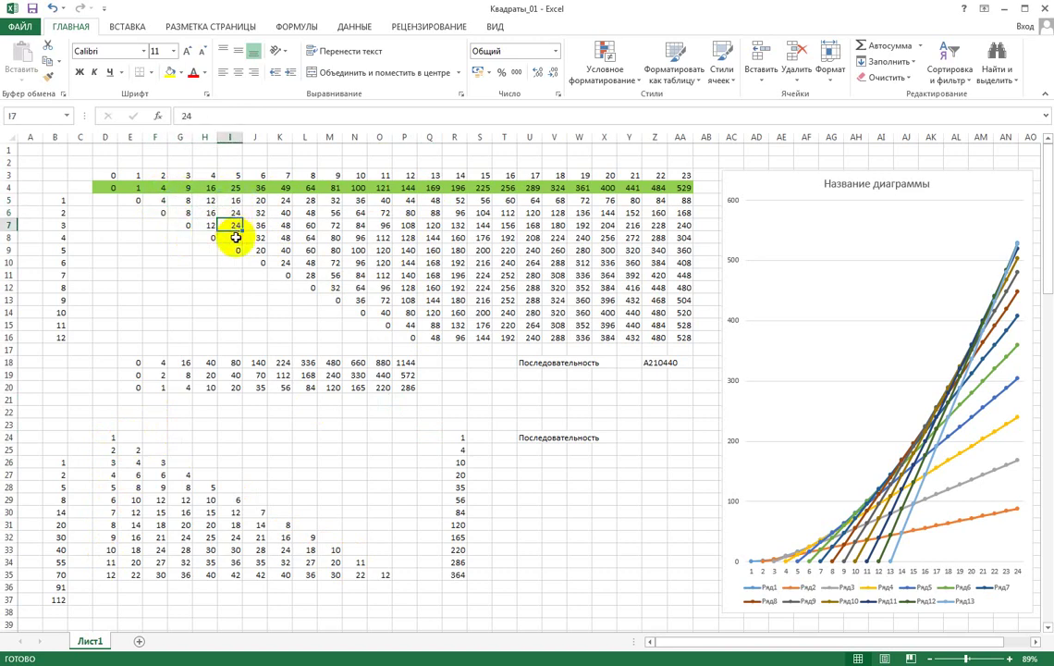
click(235, 238)
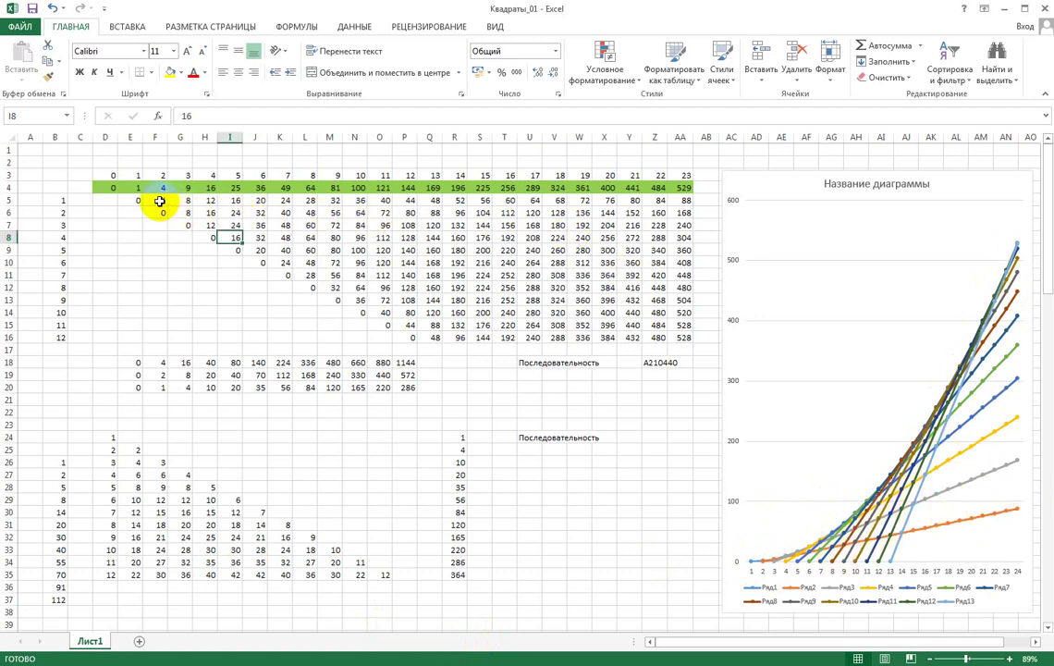
Inspect the difference rows F5:AA5 and I9:AA9 in the table beneath the squares.
drag(155, 201, 681, 206)
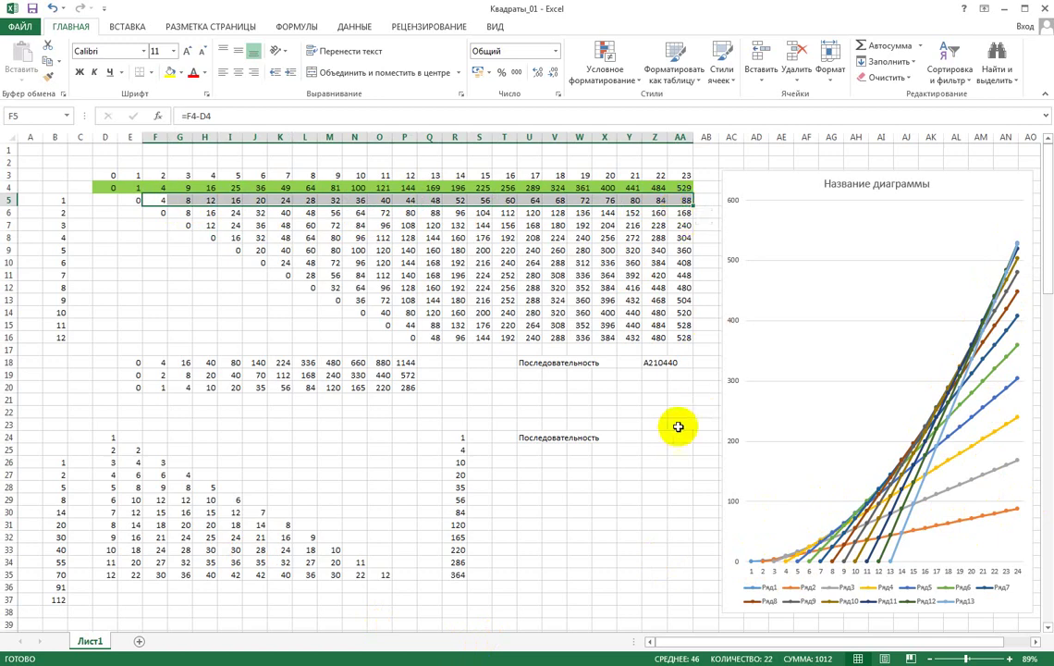
drag(233, 250, 676, 249)
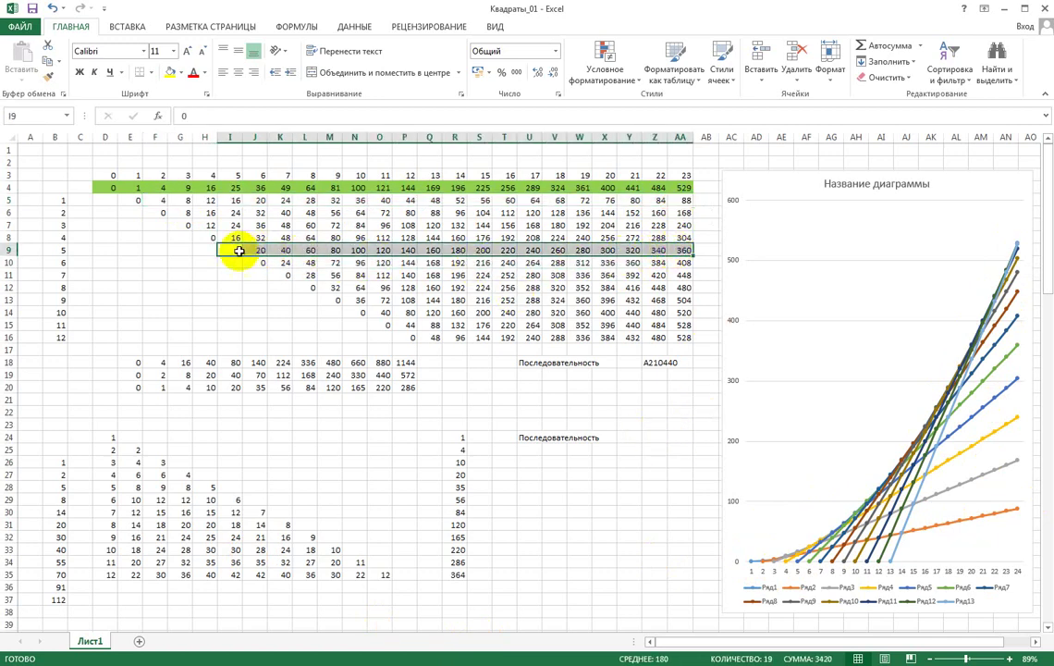
click(658, 525)
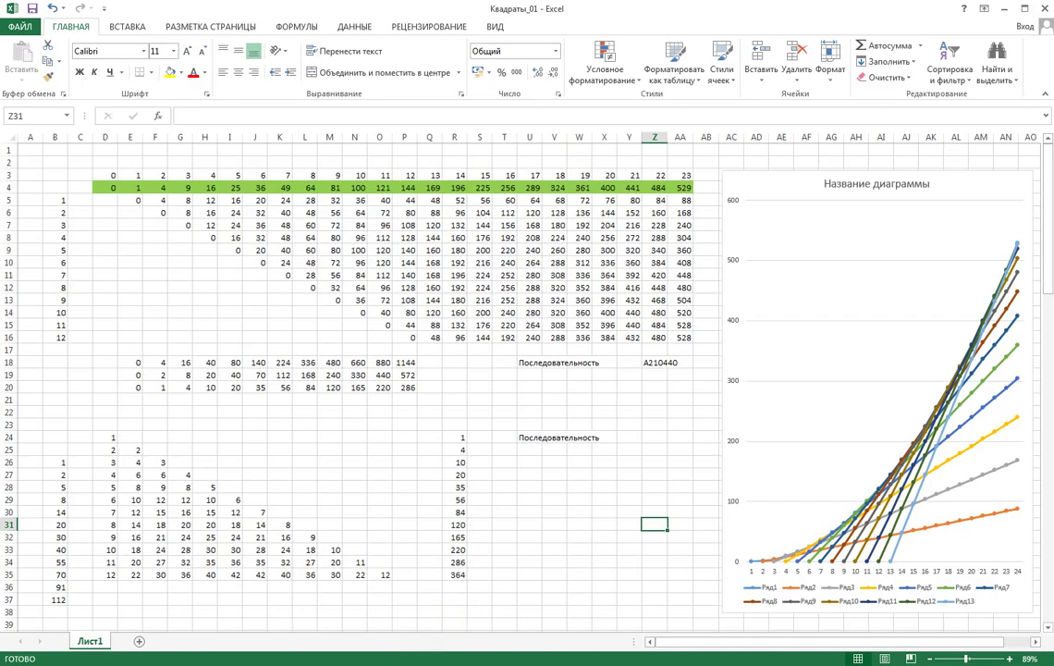
Switch to the OEIS page in Chrome and search for the sequence 1,4,10,20,35,56,84.
click(199, 660)
click(405, 306)
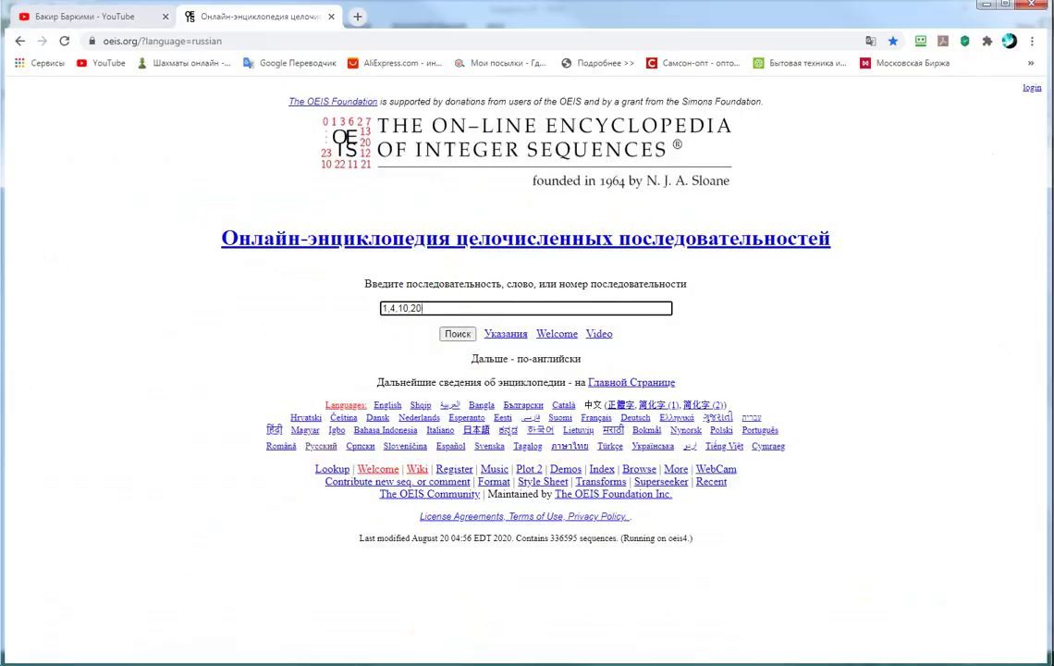
key(alt+Tab)
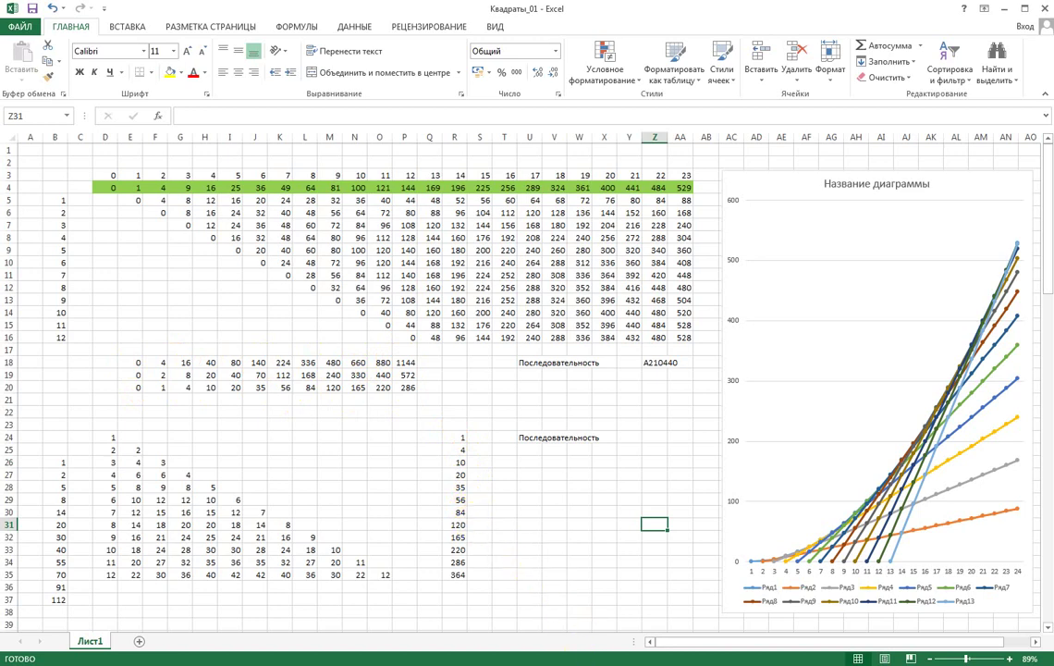
mouse_move(106, 659)
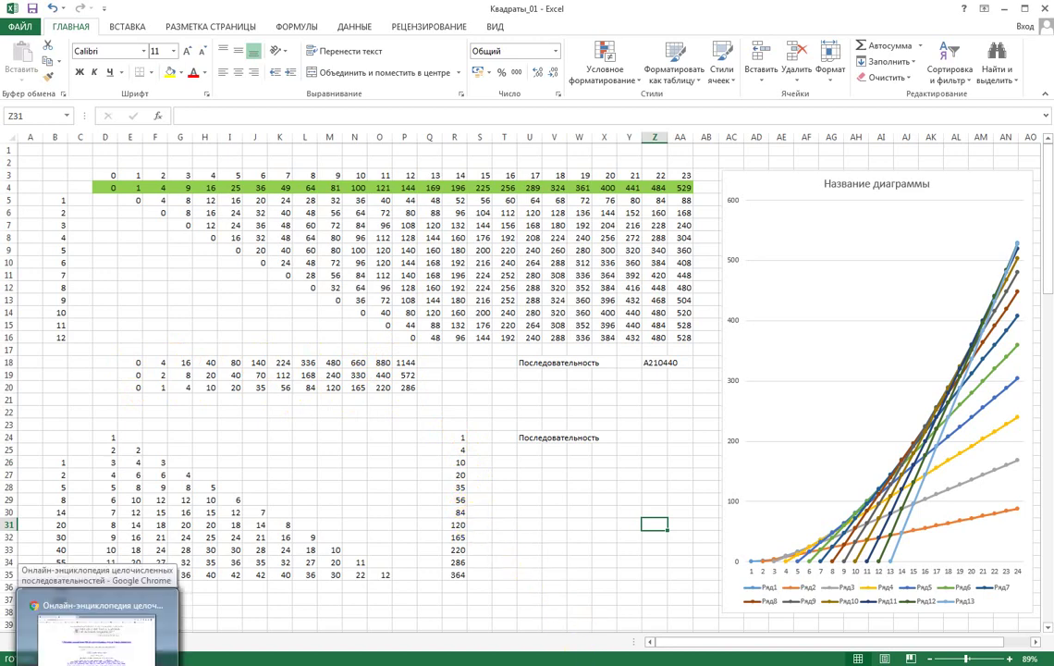
click(97, 634)
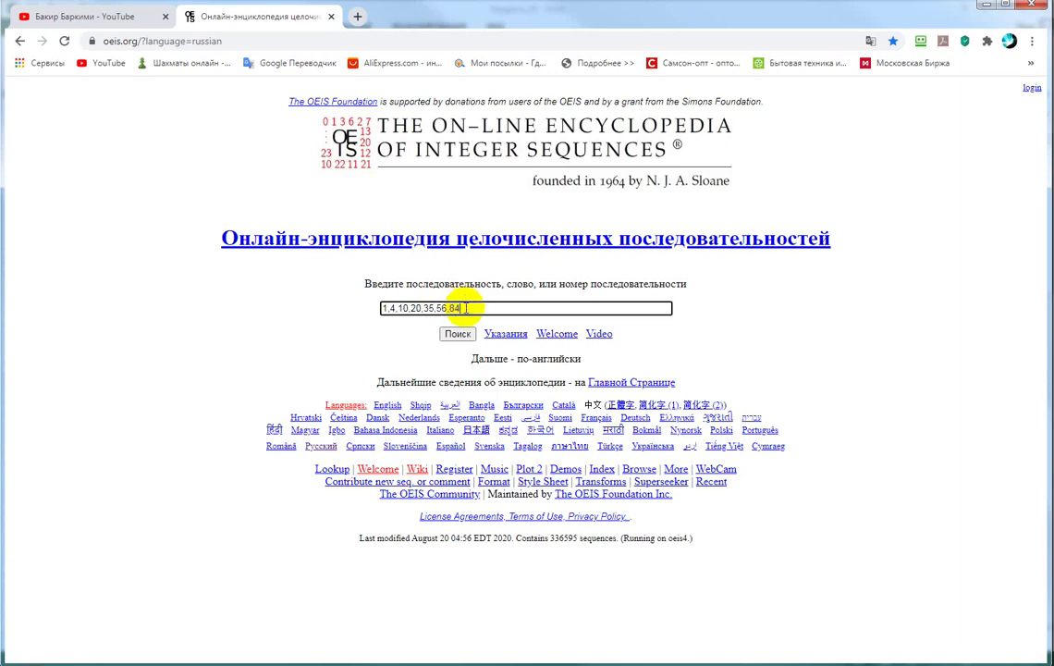
click(458, 335)
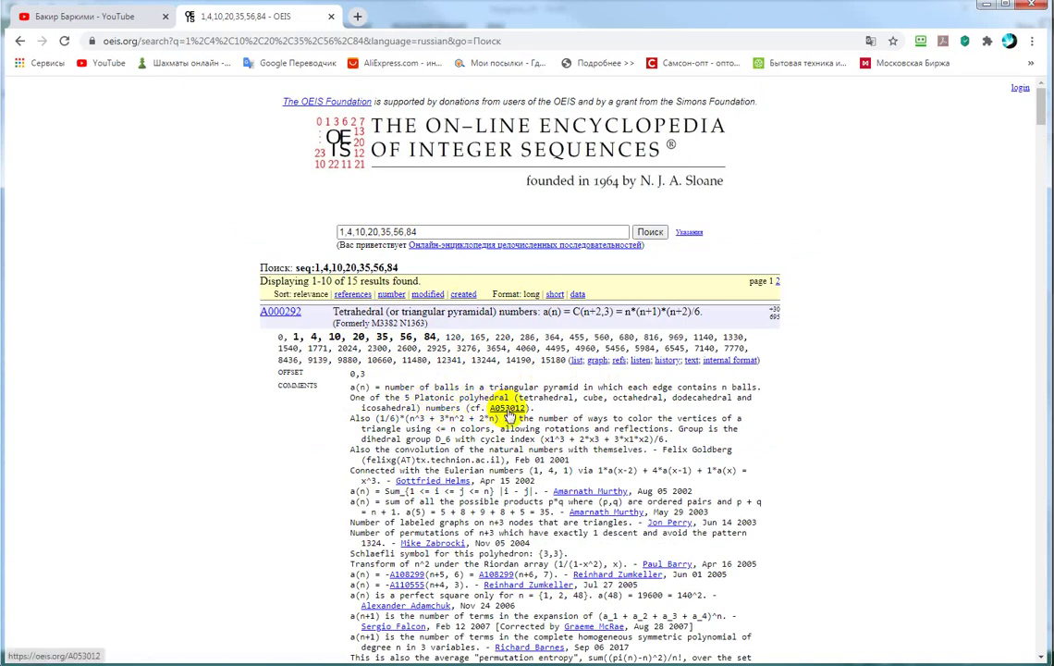
Copy the opening comments of A000292, translate them from English to Russian in Google Translate in a new tab, and dismiss the history notice.
drag(534, 407, 352, 387)
key(ctrl+c)
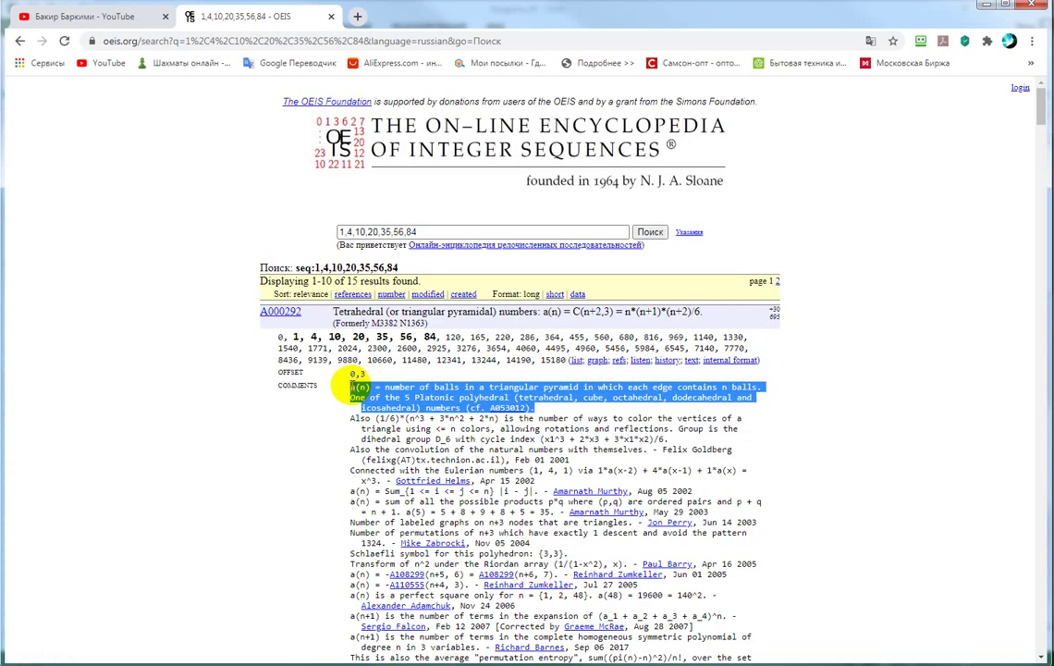
click(356, 16)
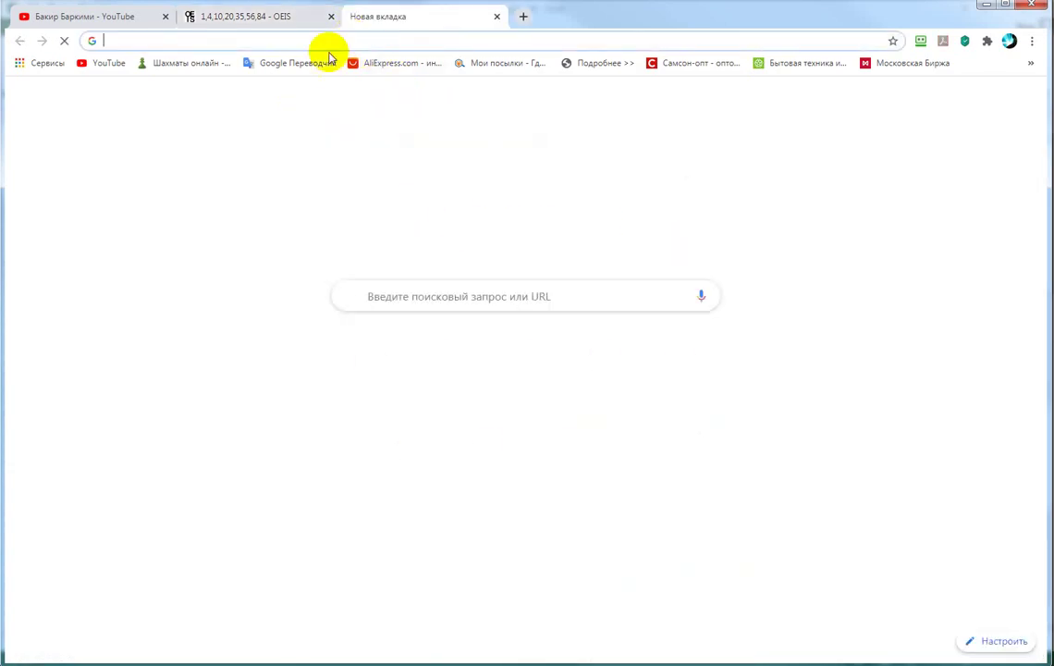
click(320, 65)
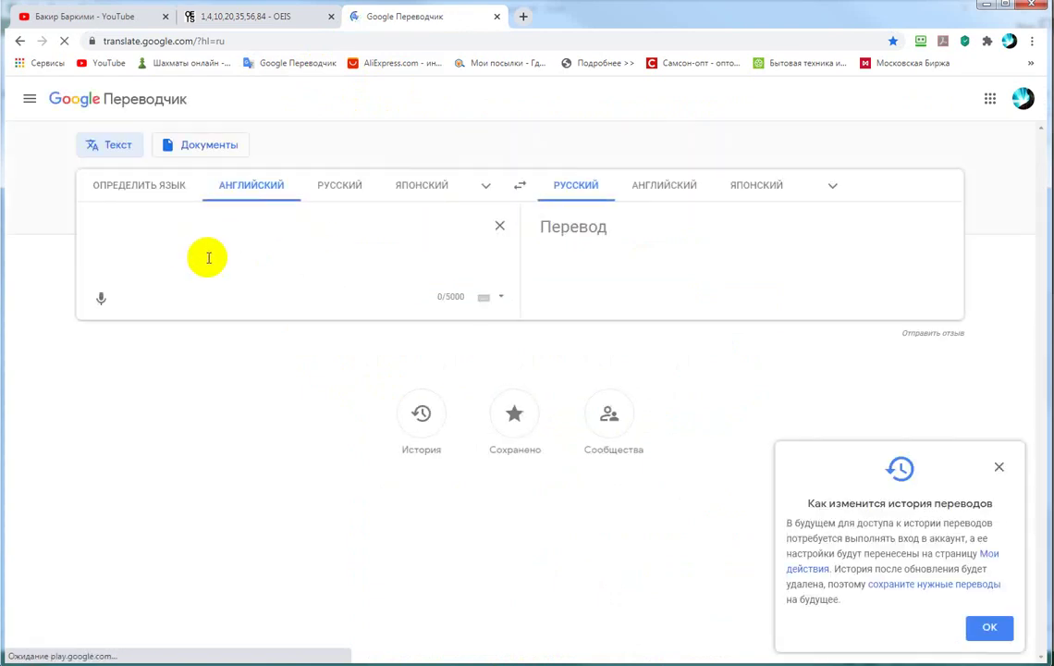
key(ctrl+v)
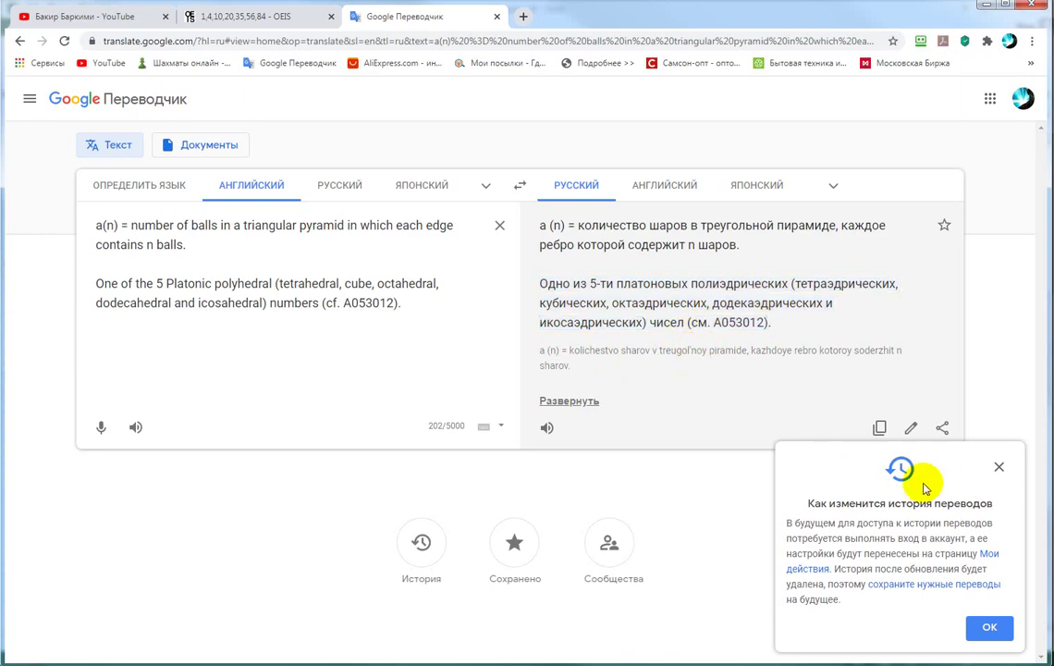
click(1001, 470)
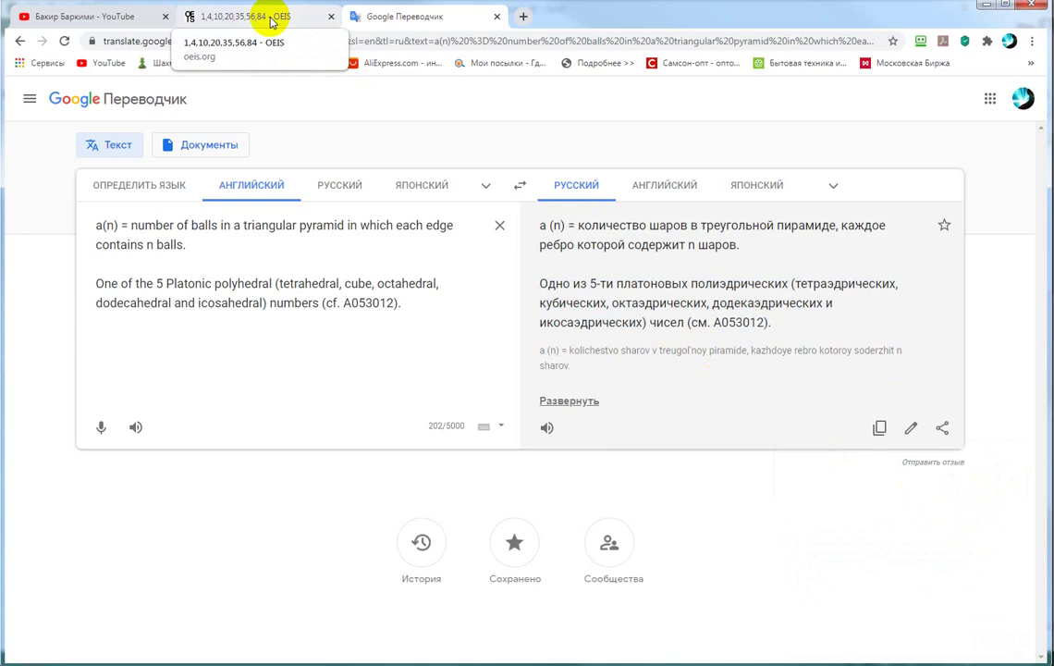
Return to OEIS, move the browser window aside to expose the worksheet's column B, and search for 1,2,5,8,14,20,30,40.
click(271, 20)
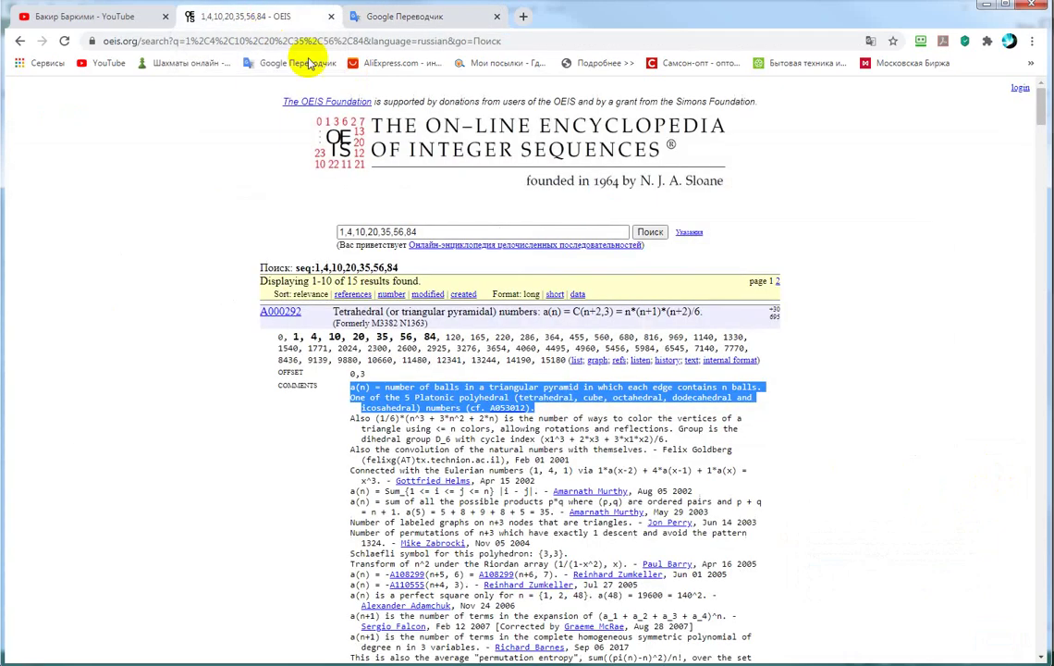
click(830, 348)
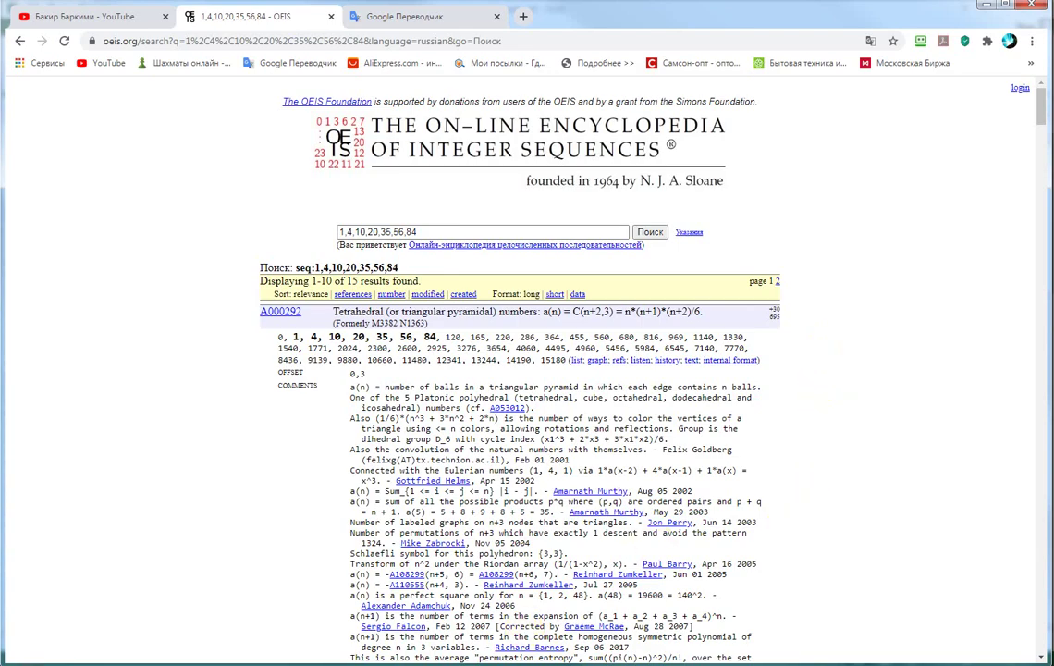
click(490, 634)
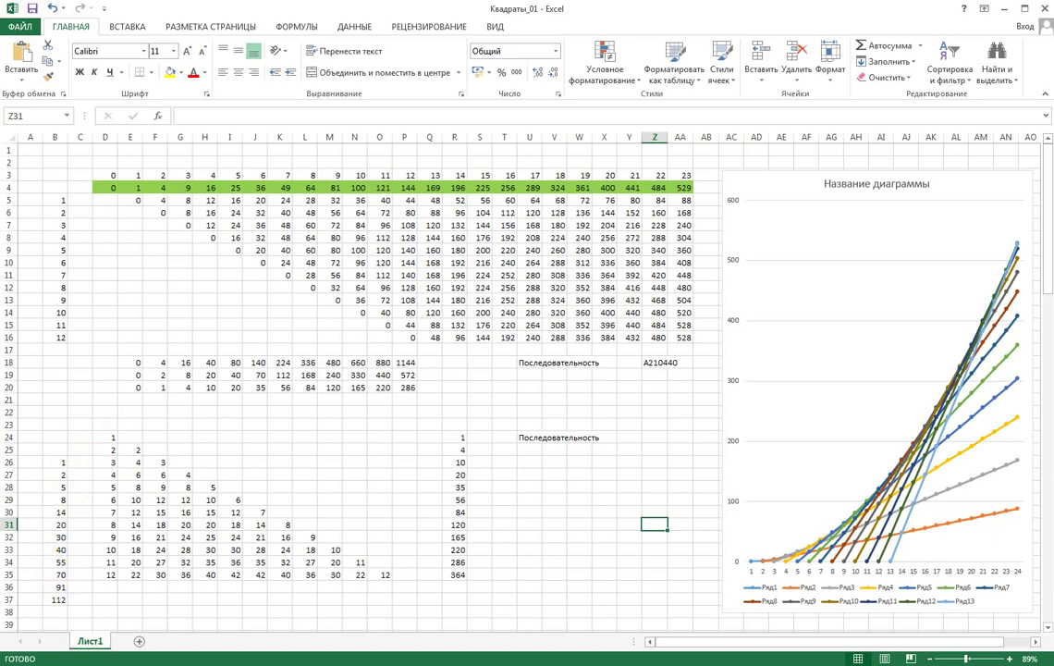
key(alt+Tab)
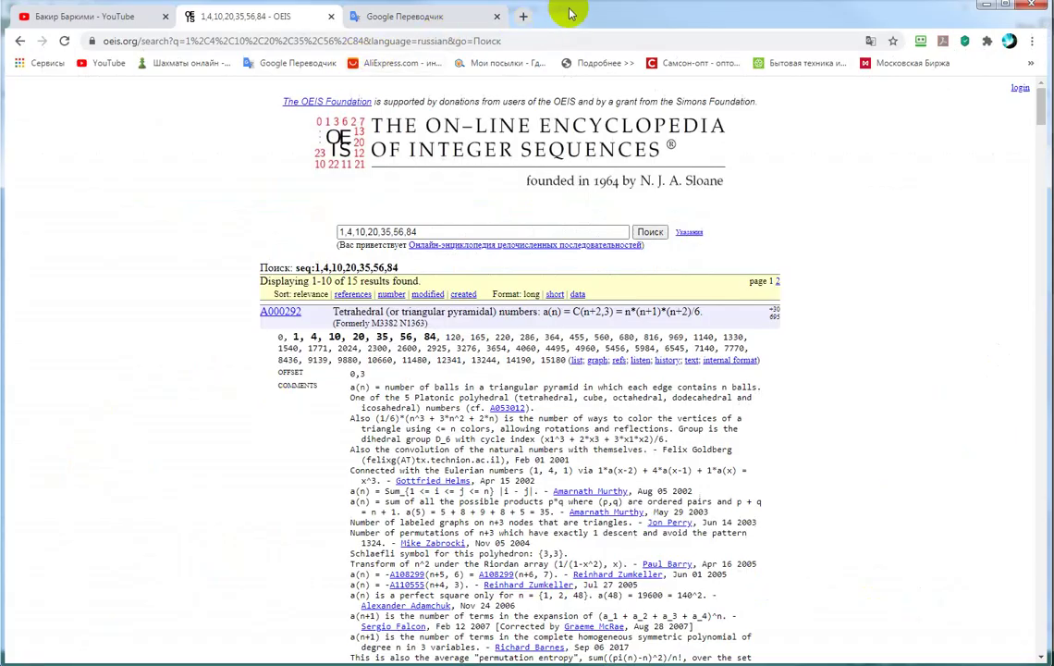
drag(570, 14, 682, 17)
click(511, 239)
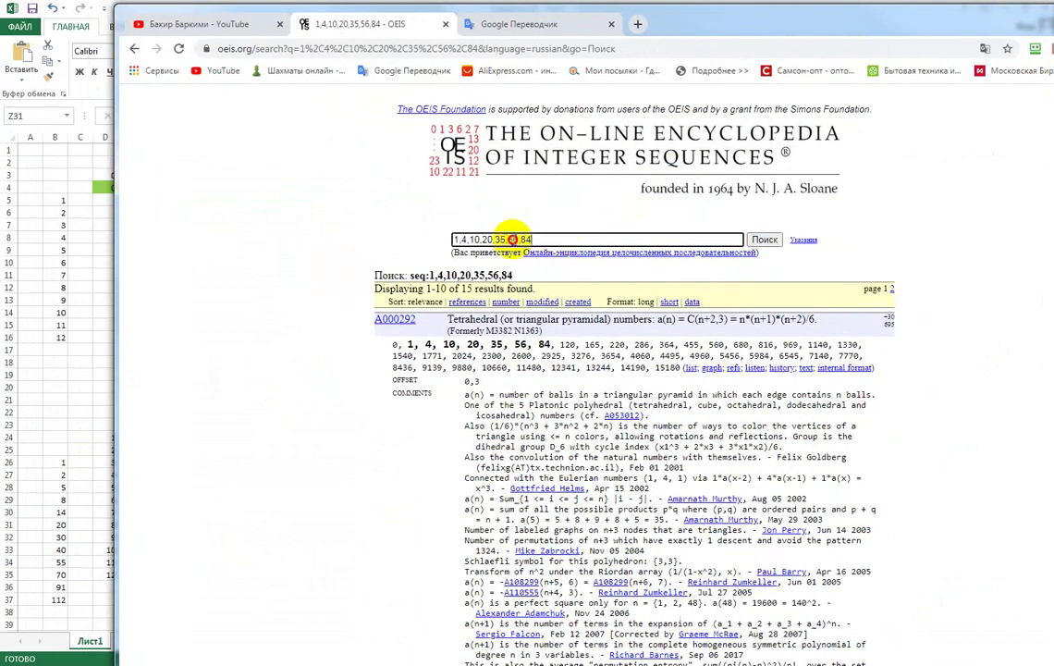
double_click(511, 239)
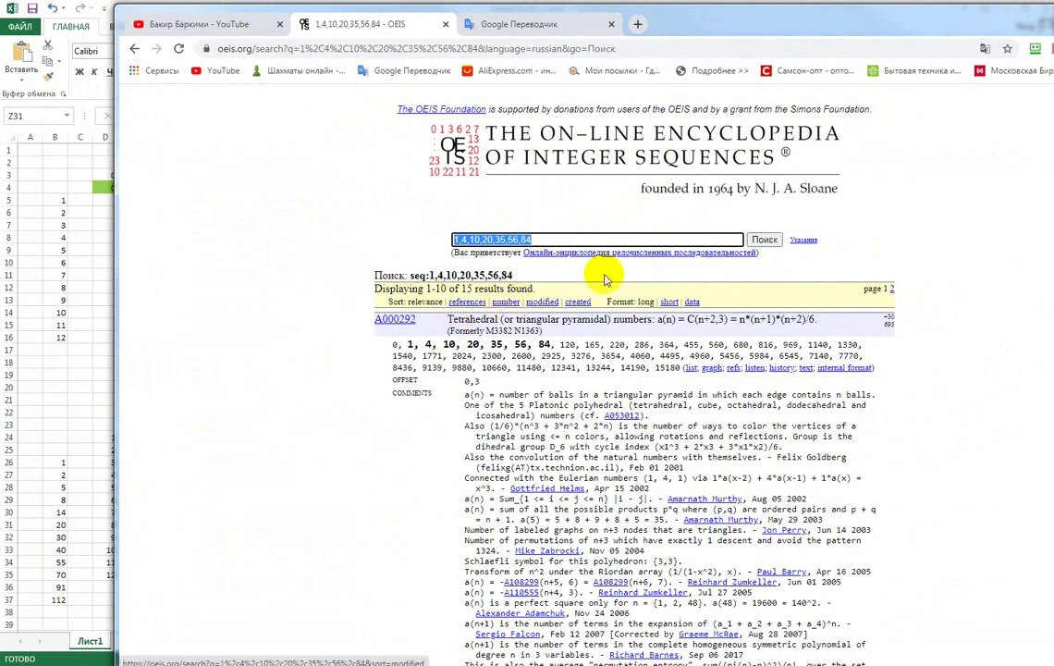
text(1,2,5)
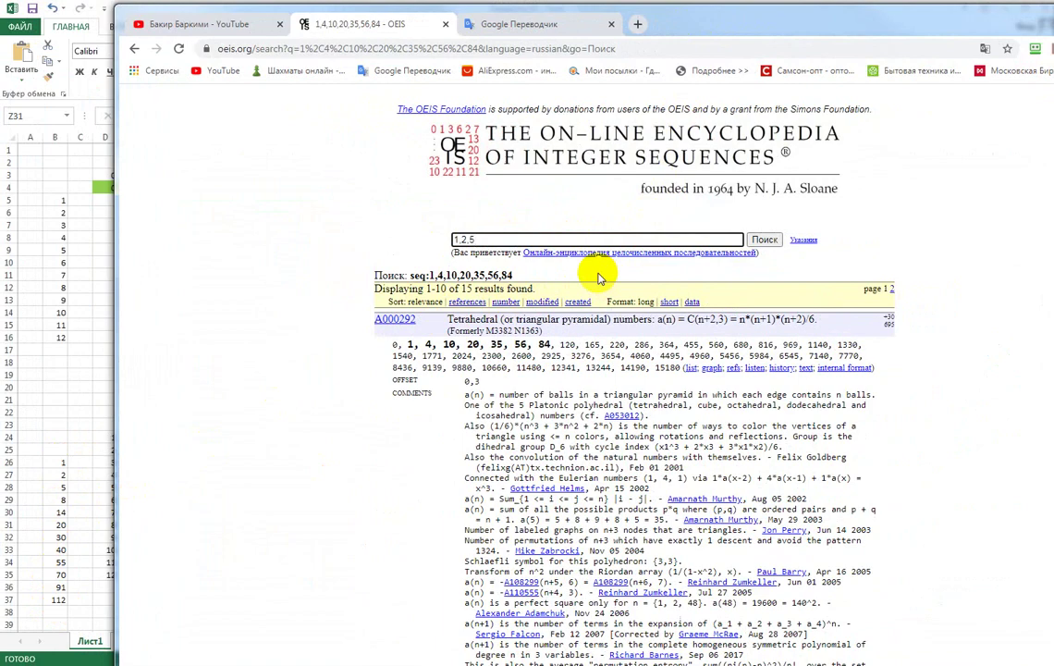
text(,8,14,20,30,40)
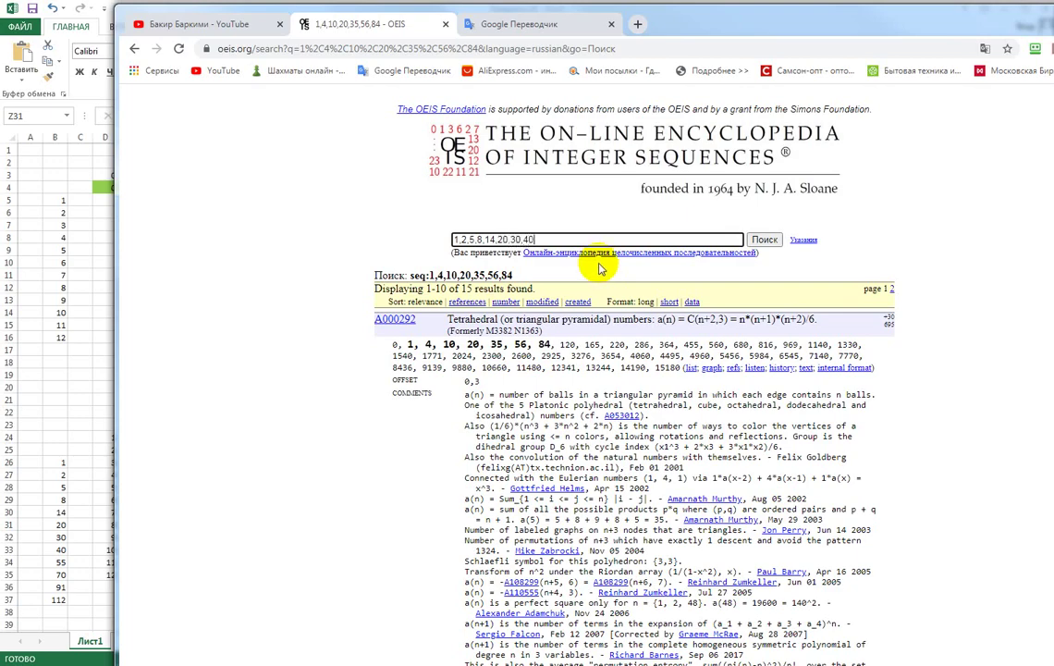
click(763, 240)
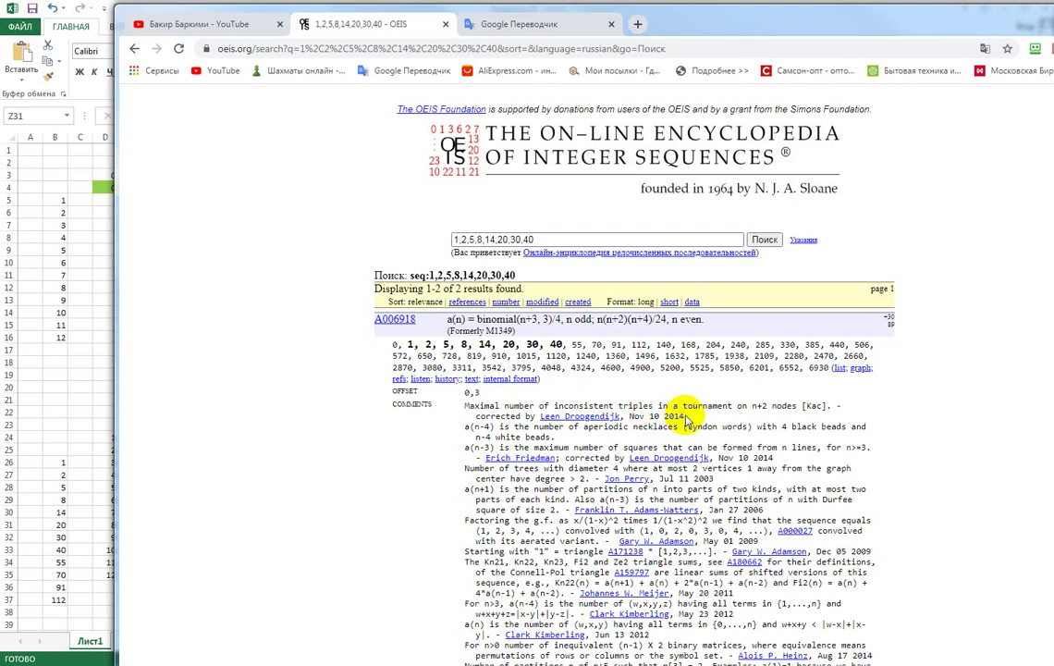
Copy the first comment of A006918 about inconsistent triples and replace the text in Google Translate with it.
drag(685, 418, 466, 409)
key(ctrl+c)
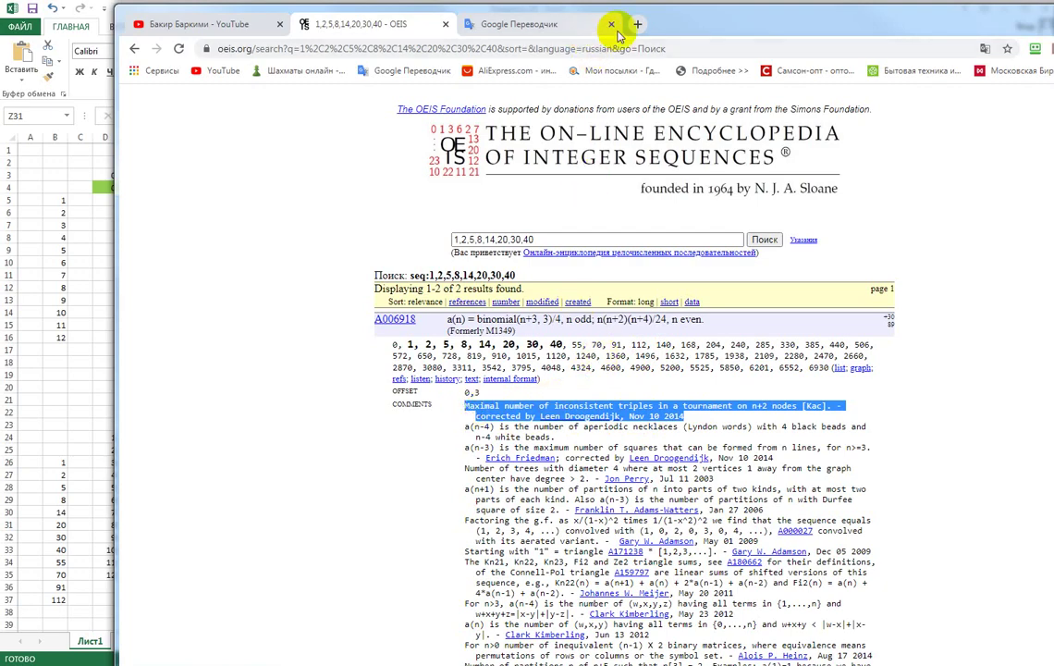
click(577, 26)
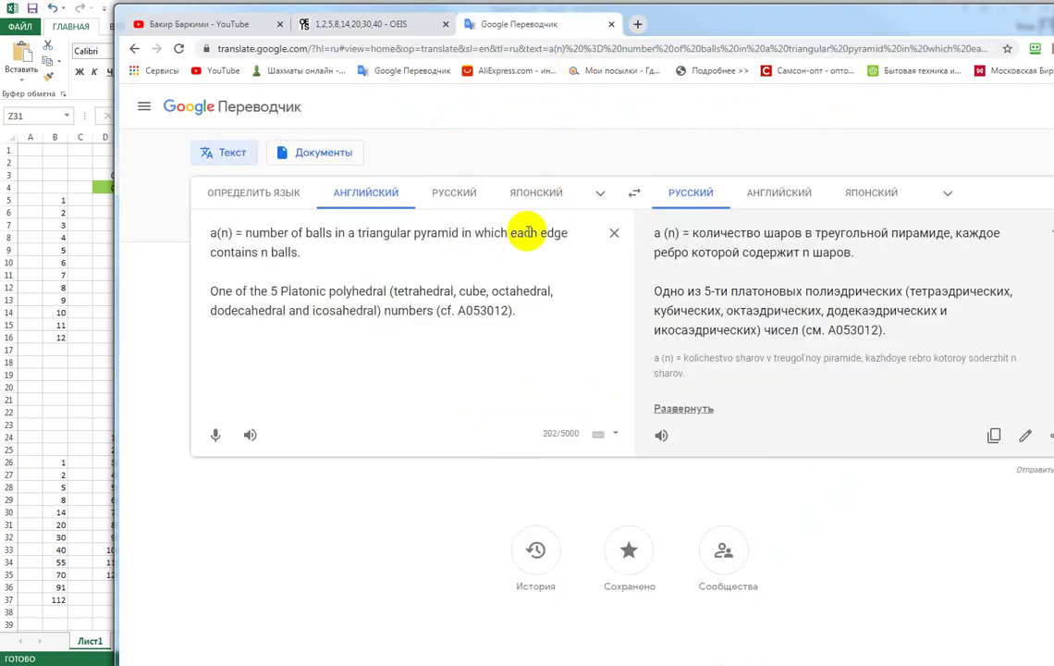
click(613, 233)
key(ctrl+v)
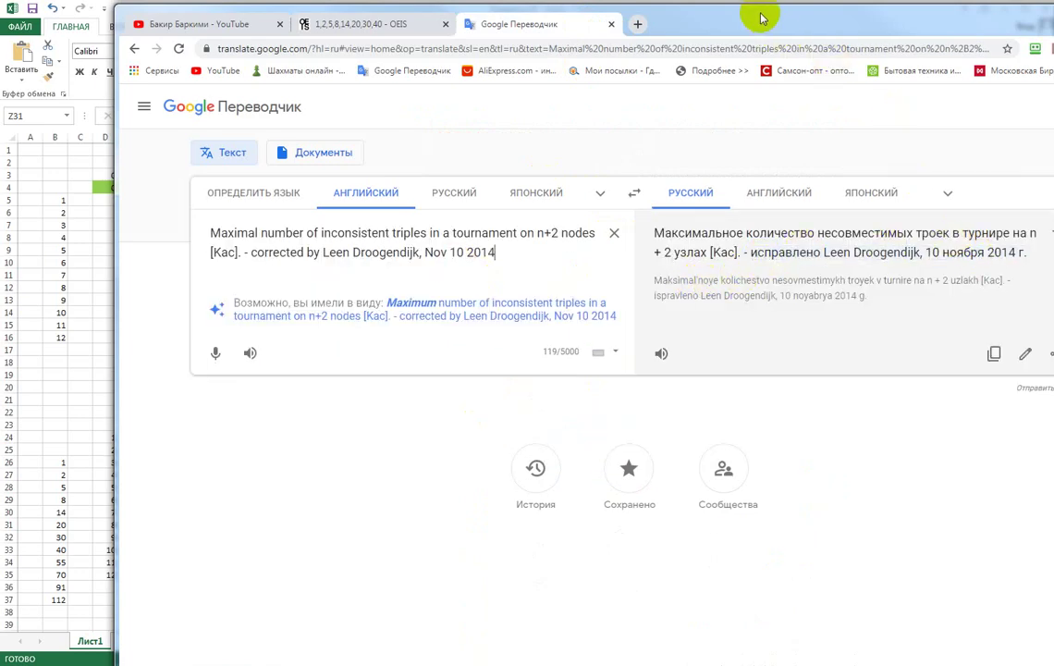
Move the browser window back over the worksheet, view the Russian translation, and return to the OEIS results for A006918.
drag(749, 15, 636, 10)
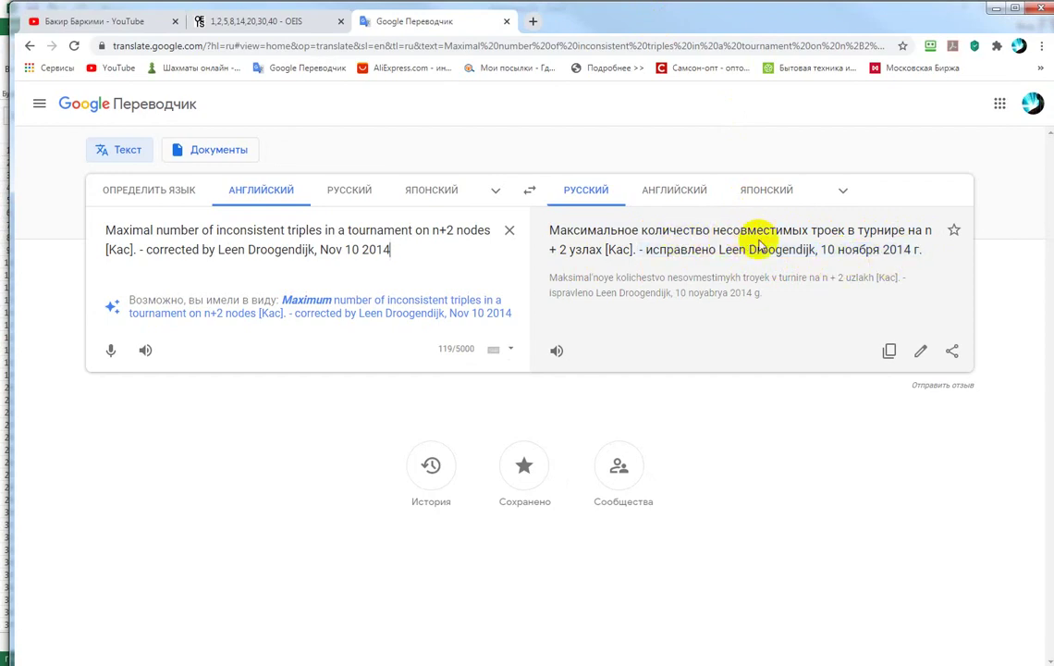
click(274, 22)
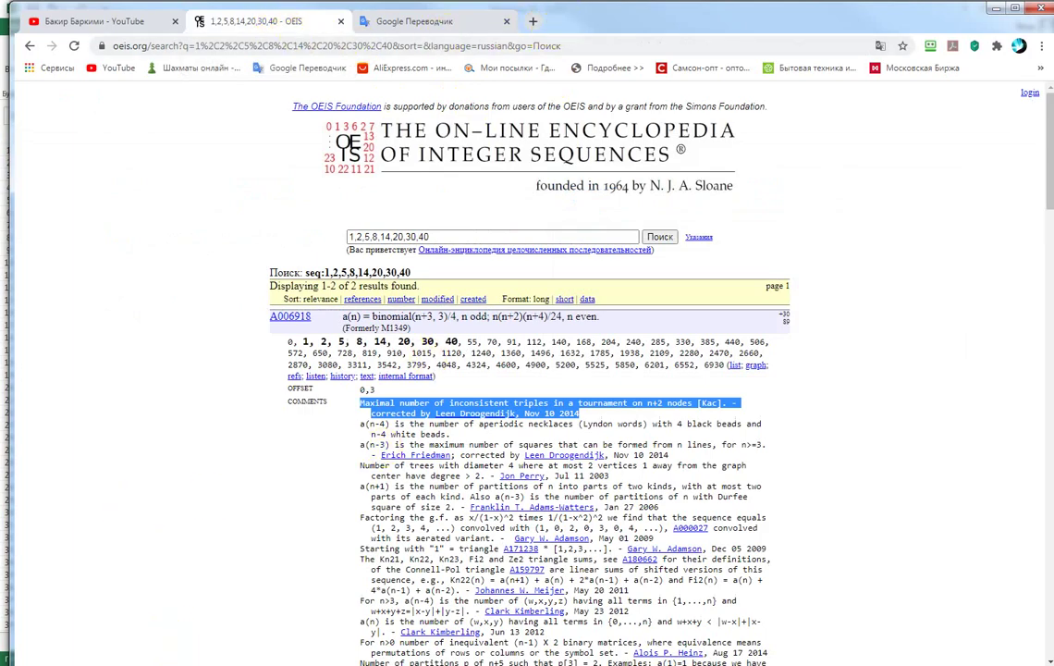
mouse_move(441, 662)
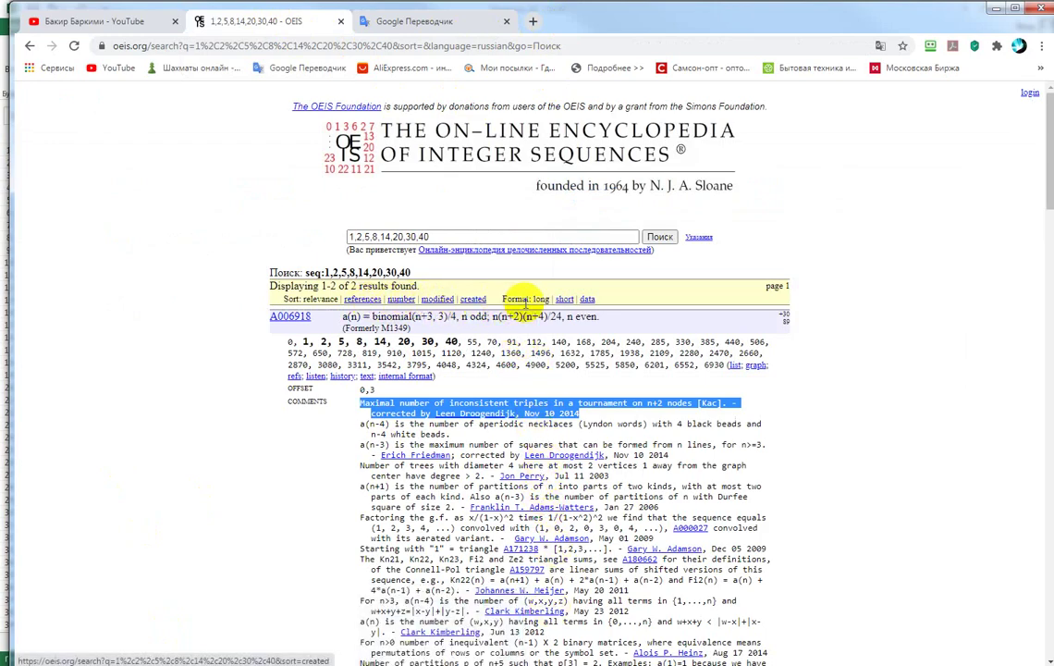
click(921, 357)
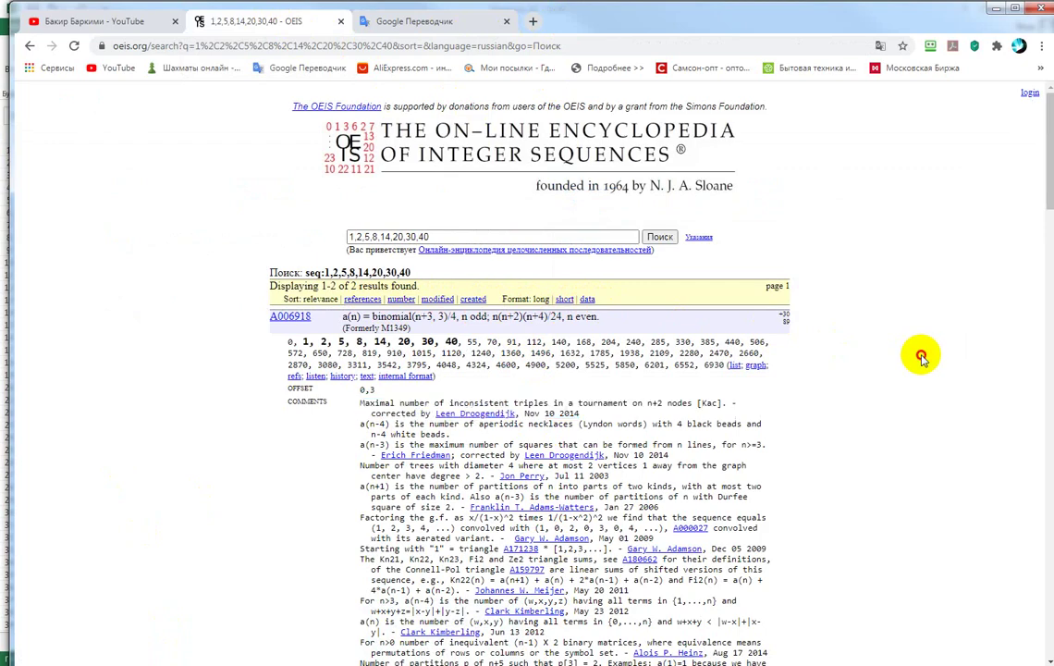
Switch from OEIS to the Квадраты_01 worksheet and examine the cubes section starting at row 45.
scroll(921, 357, down, 1)
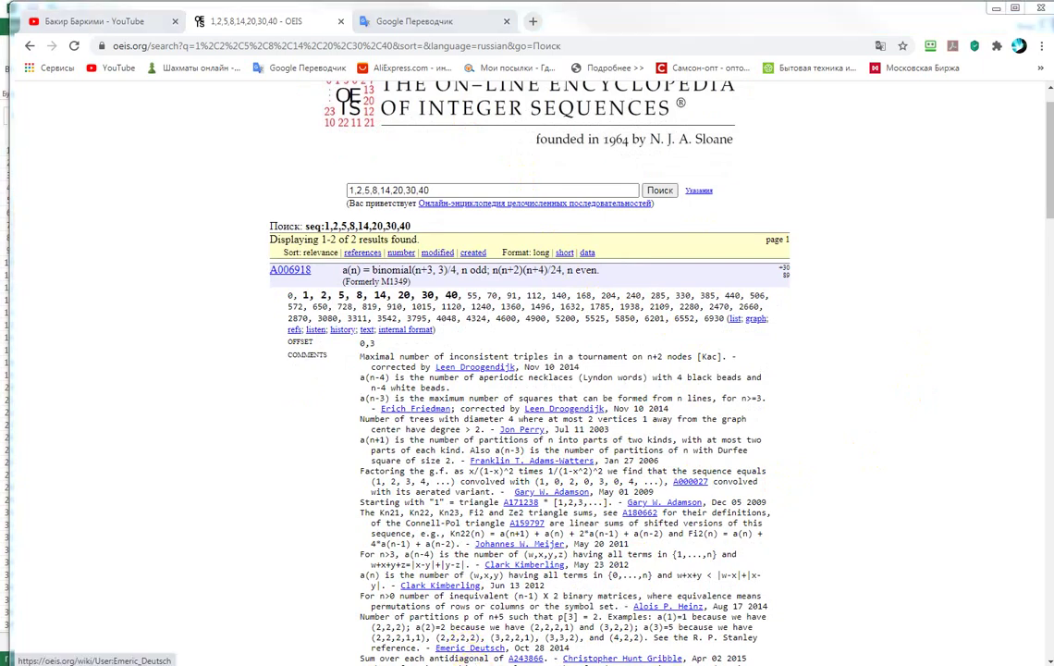
key(alt+Tab)
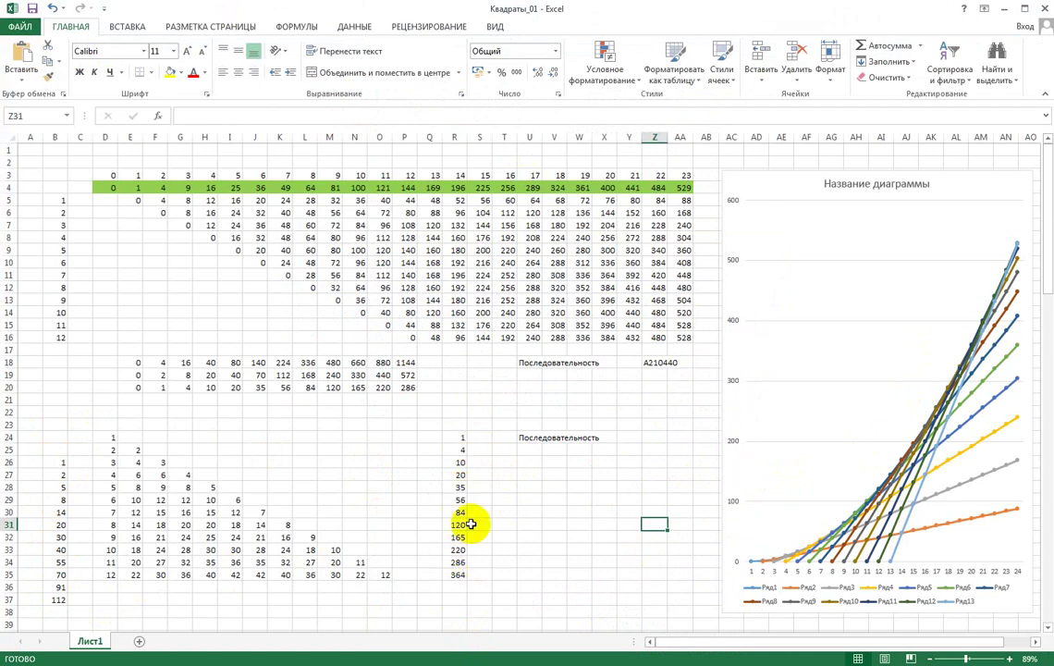
click(655, 436)
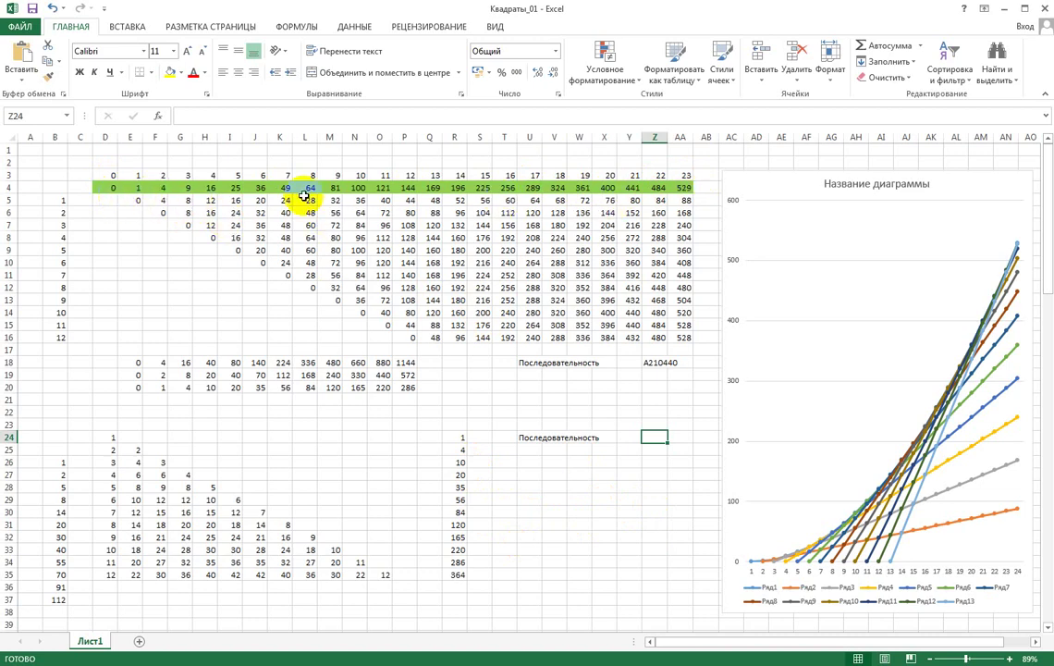
click(625, 508)
scroll(629, 488, down, 2)
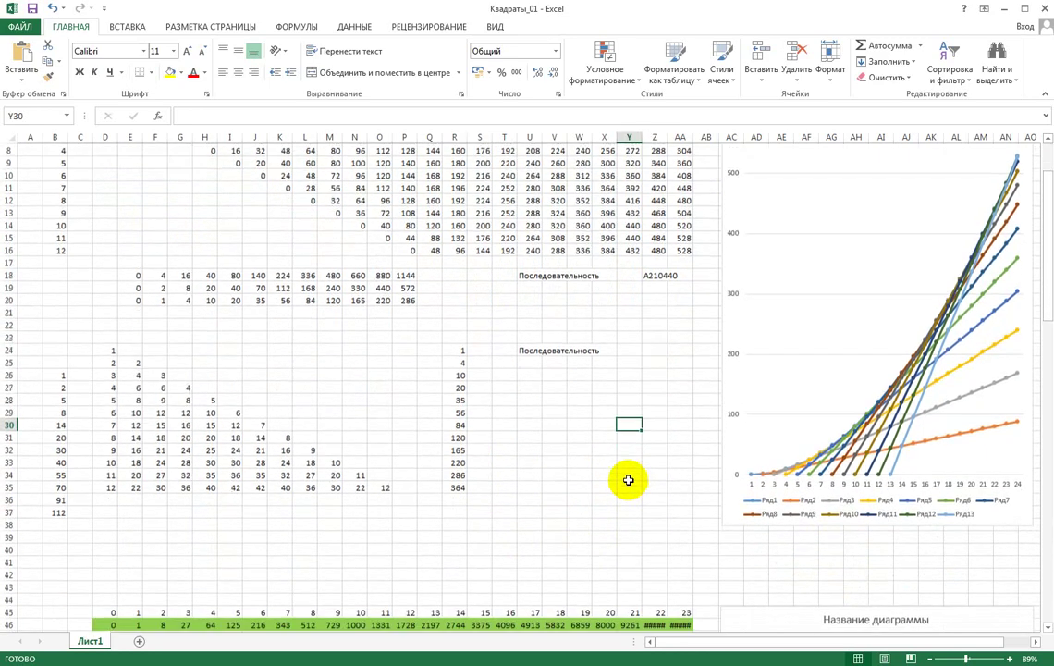
scroll(627, 480, down, 5)
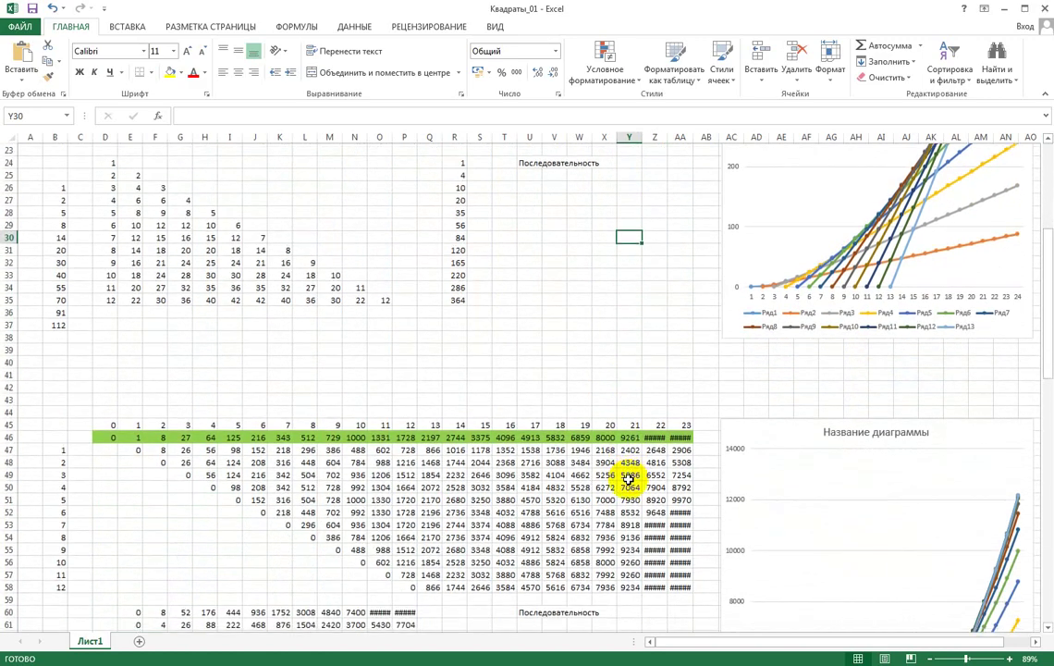
scroll(628, 480, down, 5)
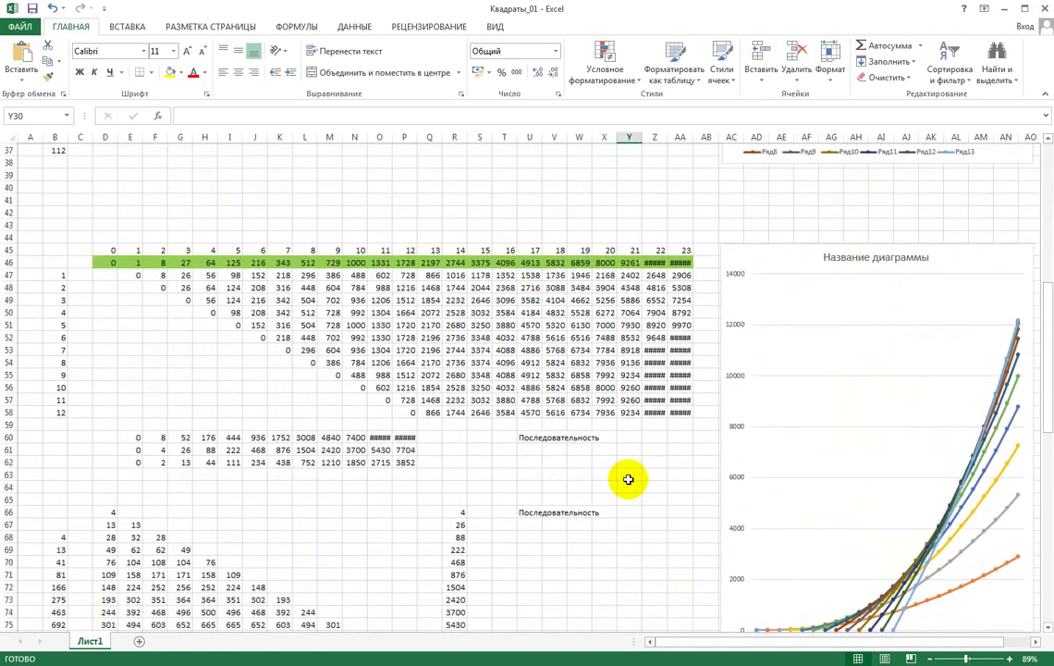
scroll(628, 479, down, 2)
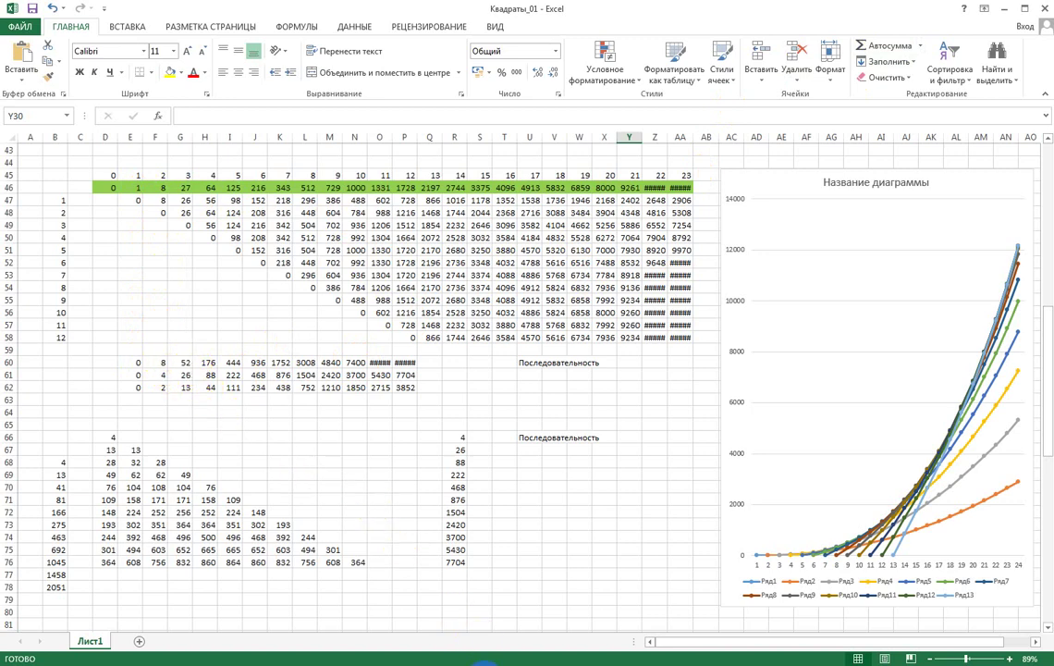
Return to OEIS, move the browser window aside to expose the worksheet's row 60, and search for 0,8,52,176,444,936,1752.
key(alt+Tab)
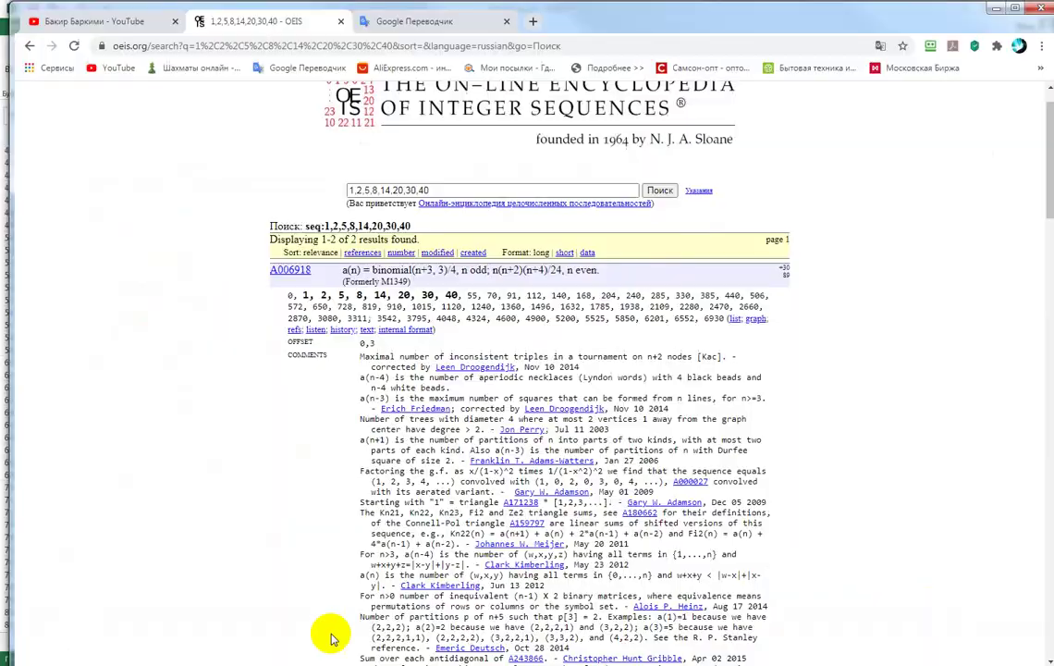
drag(446, 190, 296, 188)
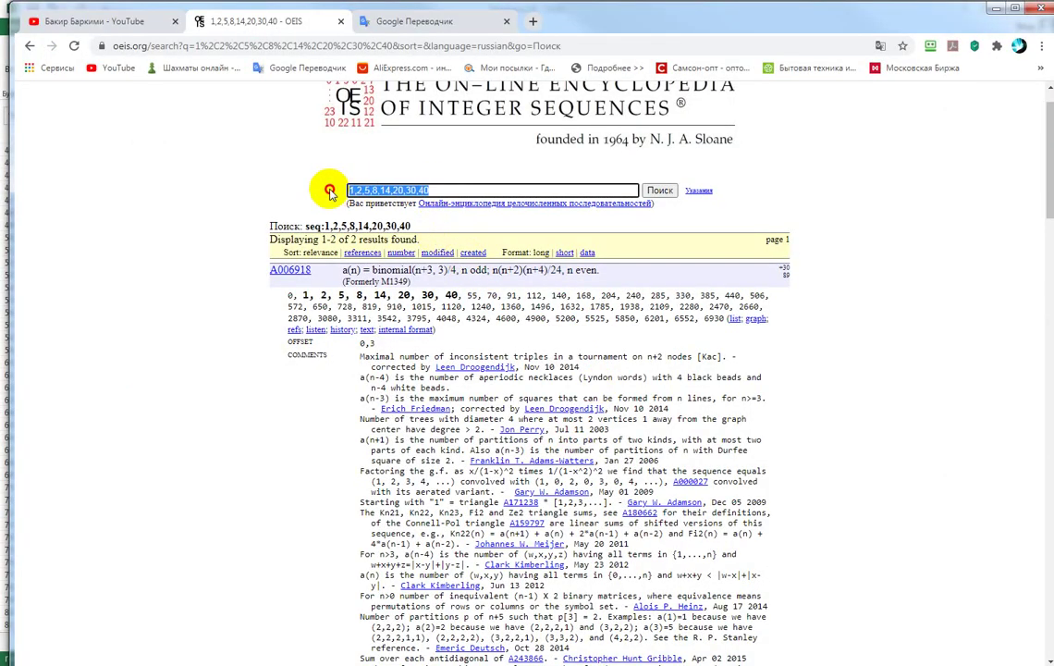
text(0,)
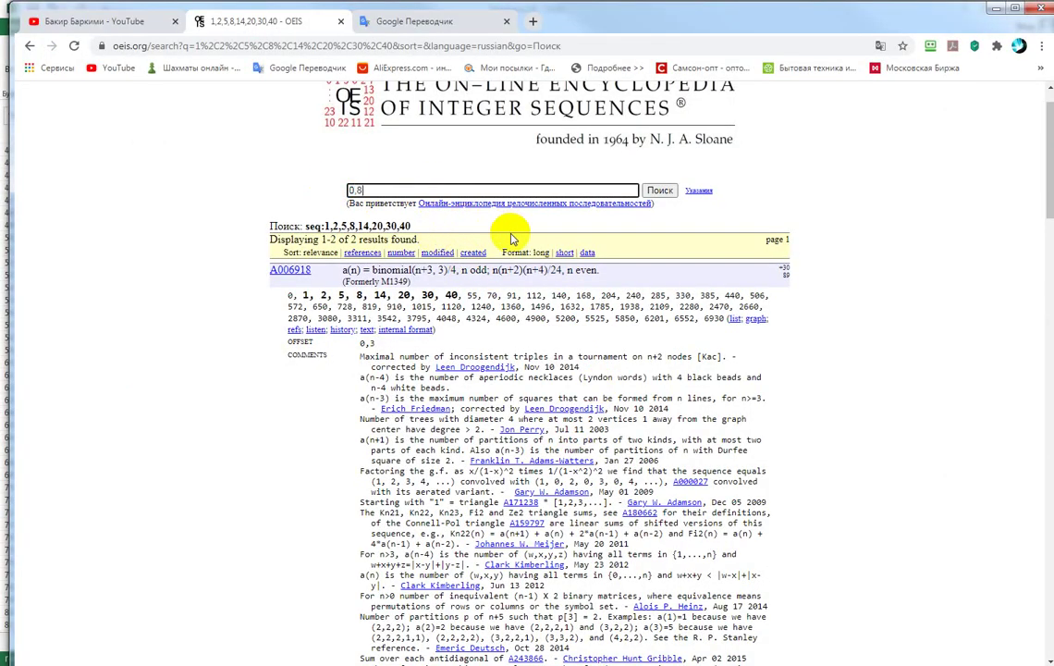
text(8,52,)
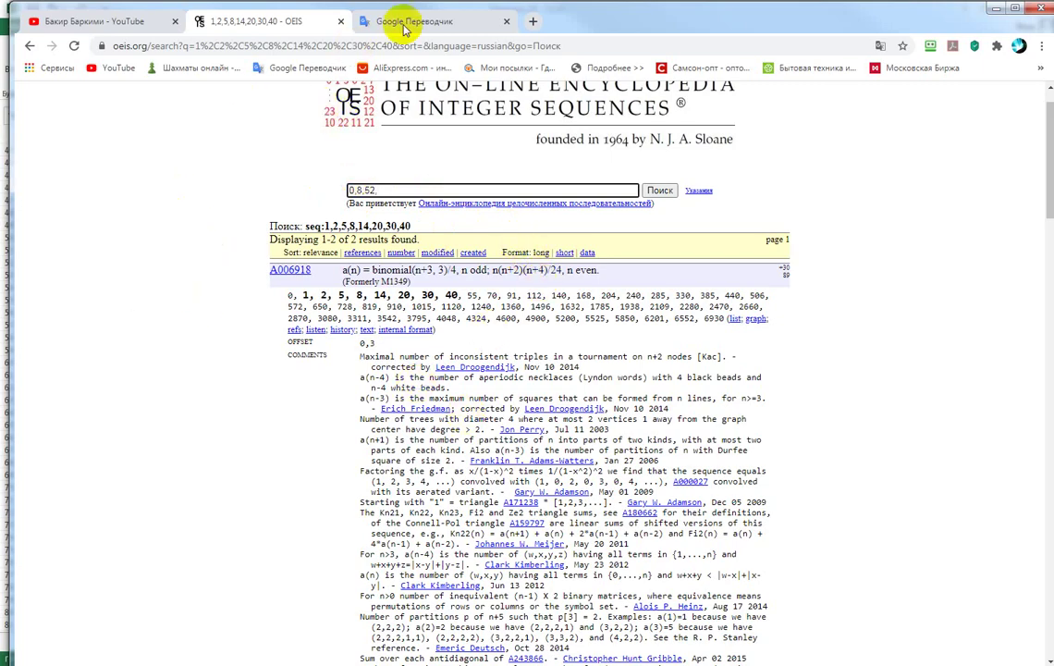
drag(583, 20, 891, 123)
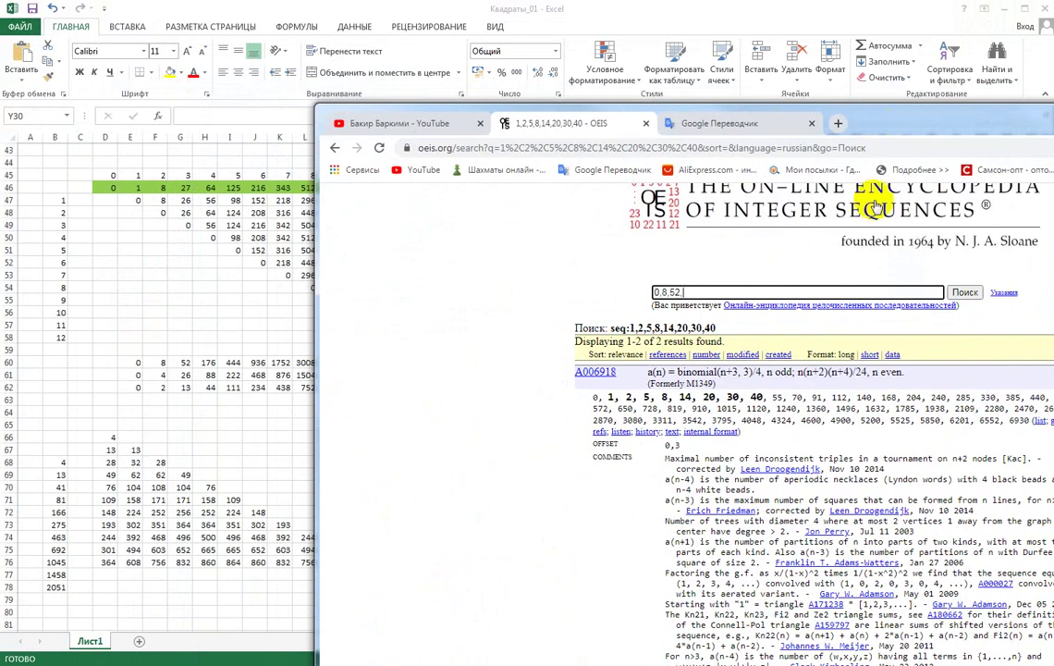
click(705, 292)
text(1)
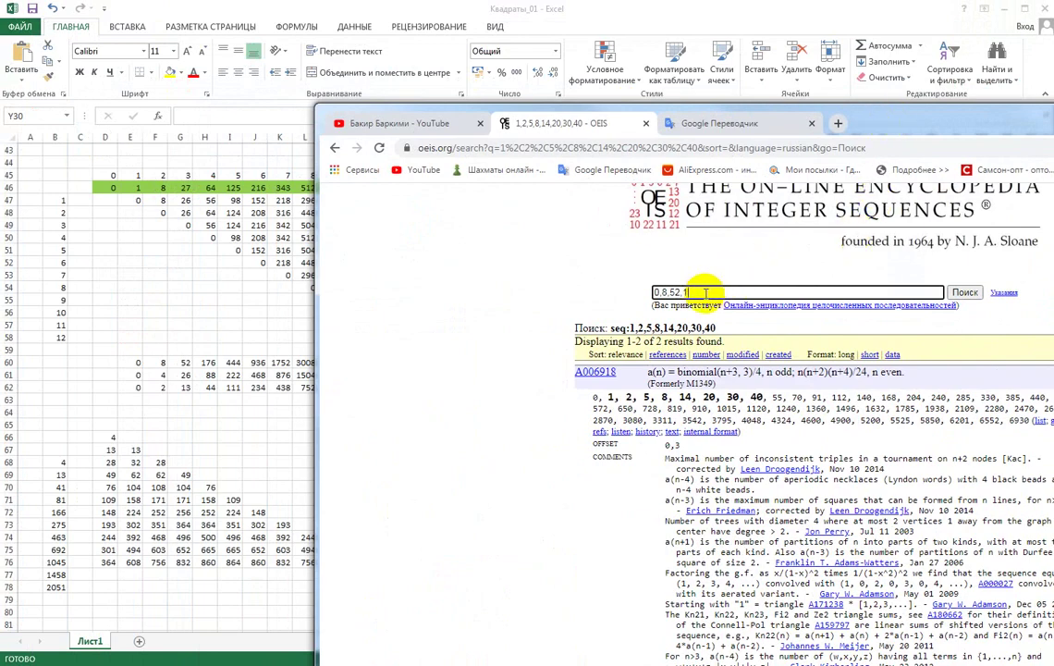
text(76,444,936)
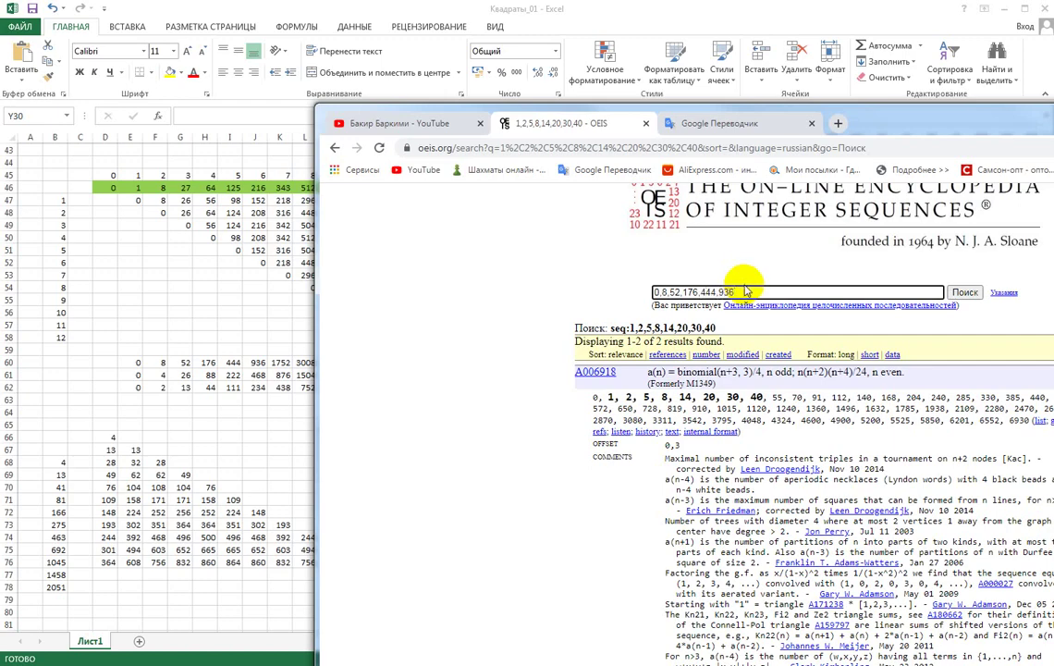
text(52)
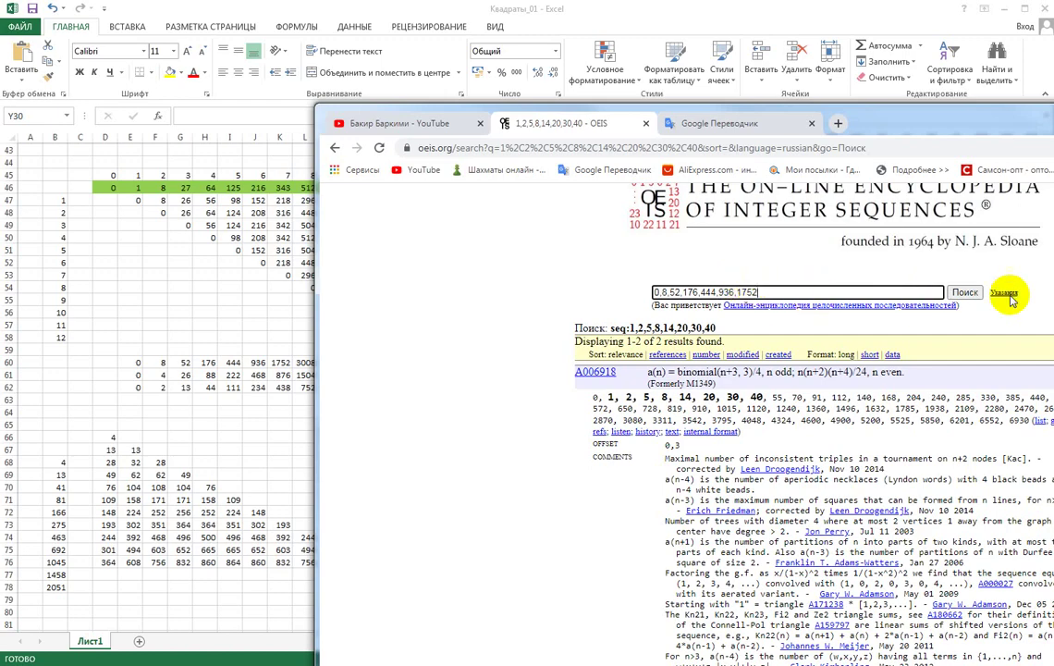
click(964, 293)
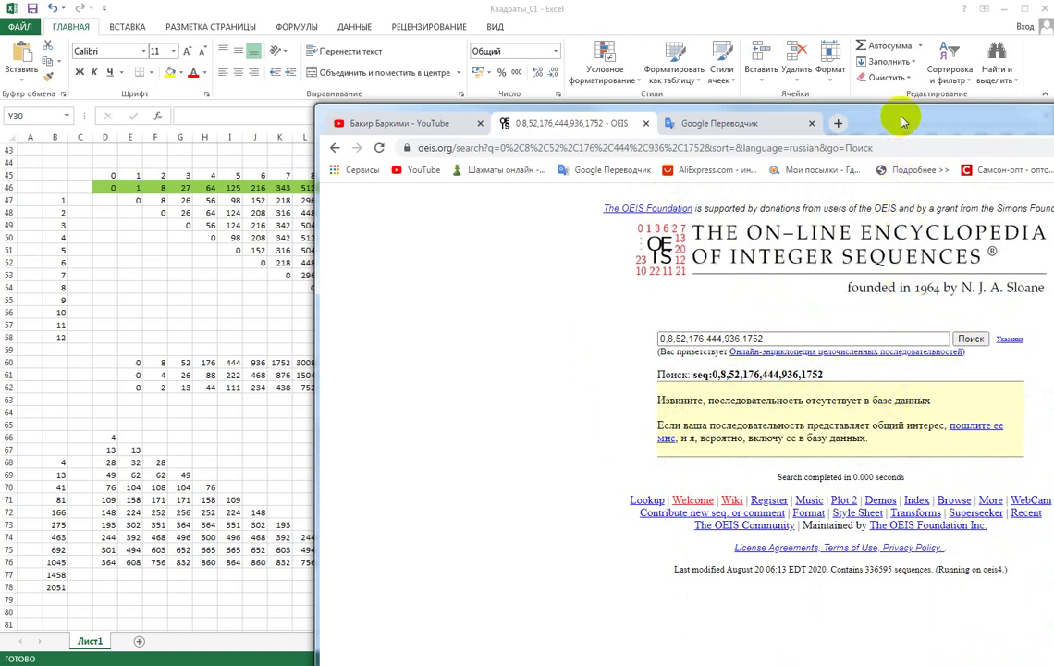
Move the browser window back, minimize it, and enter нету in cell Z60 of the cubes section's sequence row.
drag(902, 121, 592, 23)
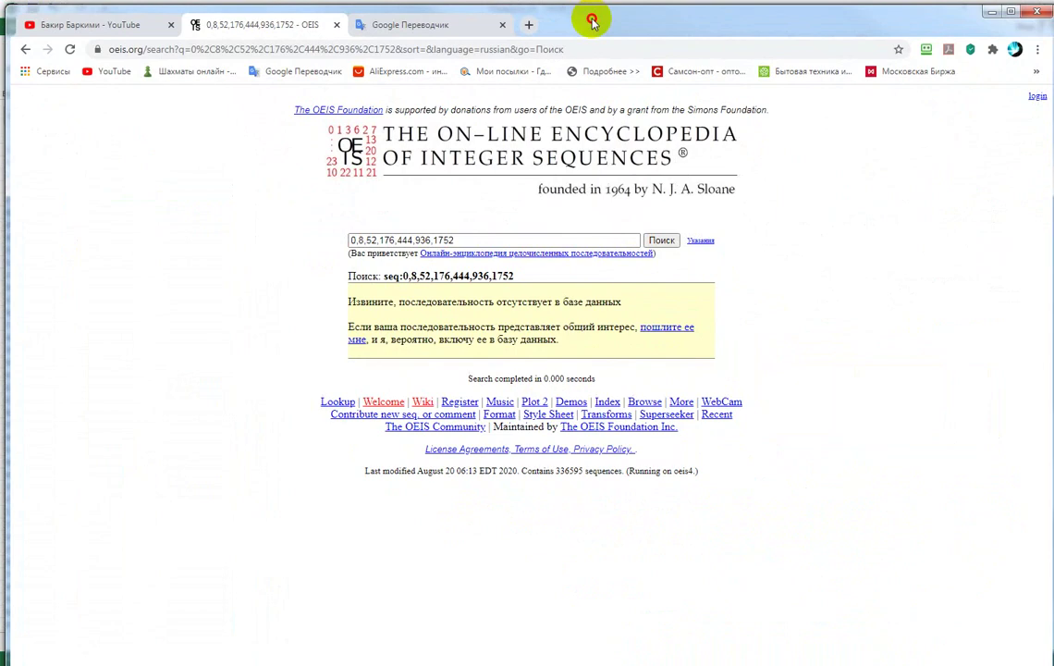
click(990, 13)
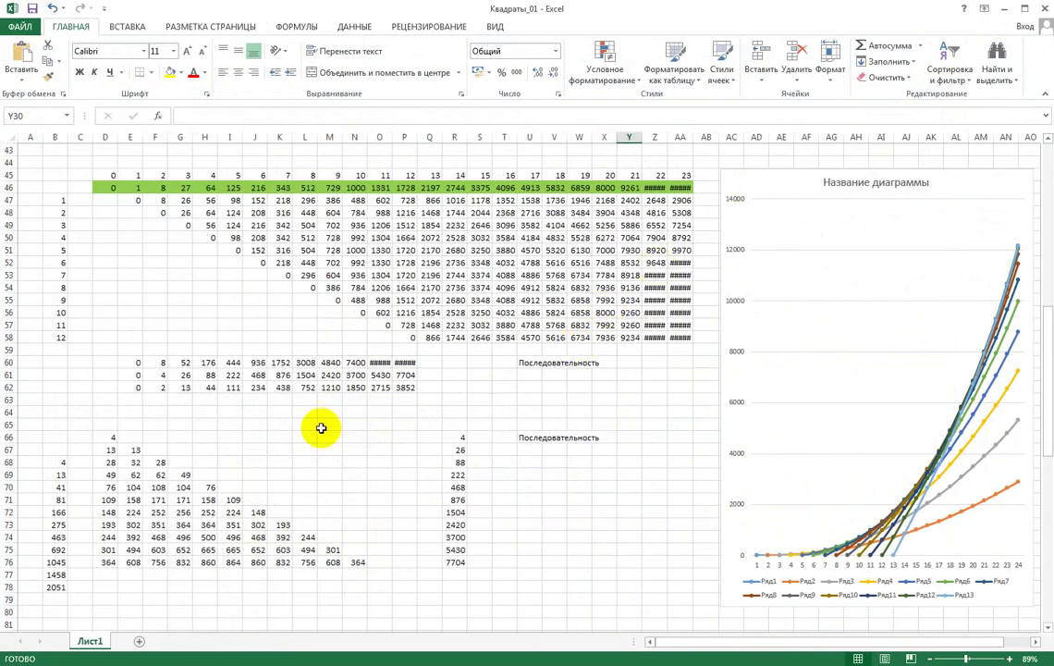
click(633, 362)
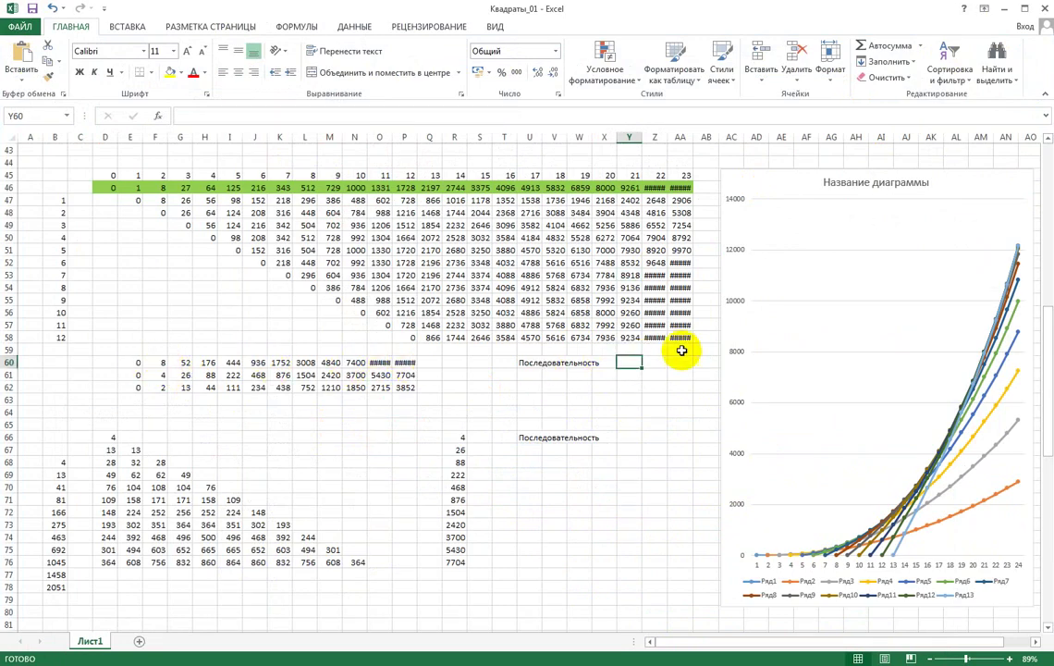
scroll(680, 347, up, 7)
scroll(677, 343, up, 2)
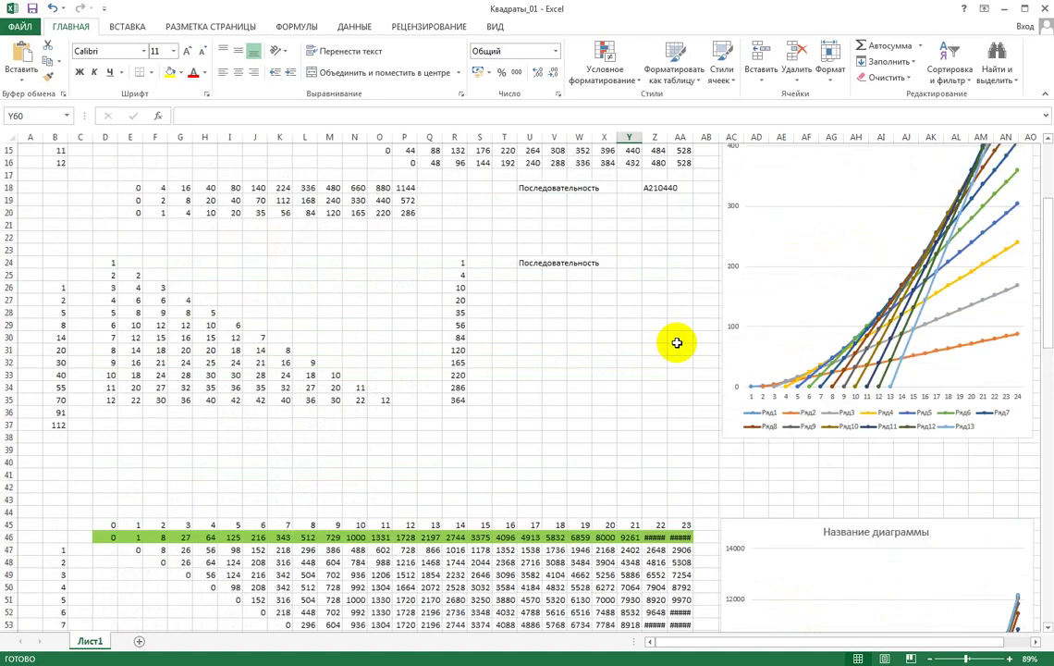
click(654, 187)
scroll(652, 336, down, 7)
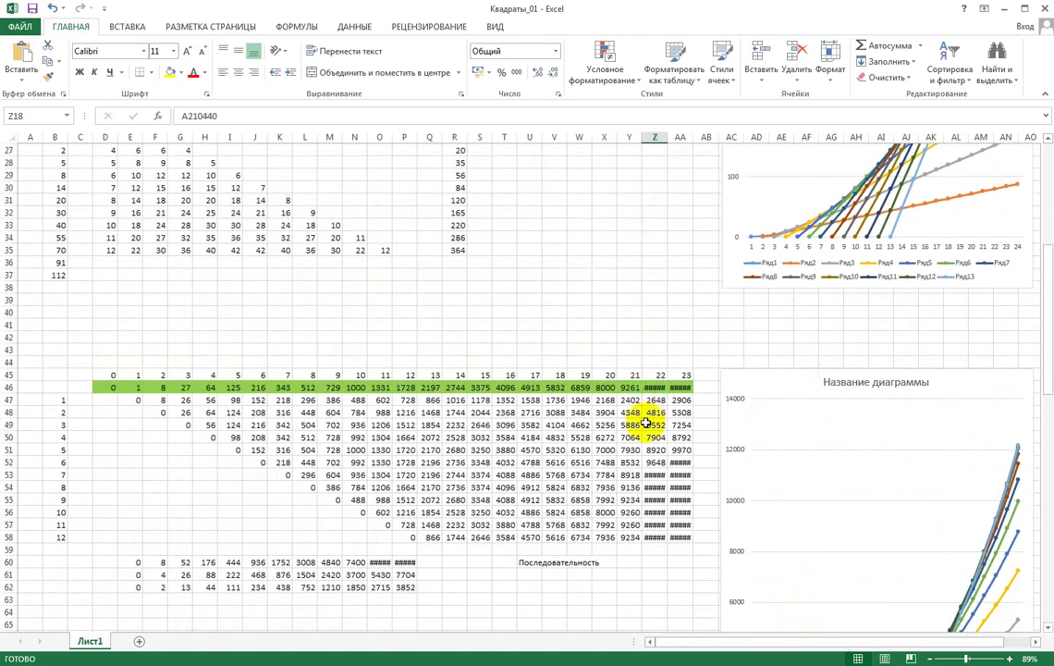
click(657, 437)
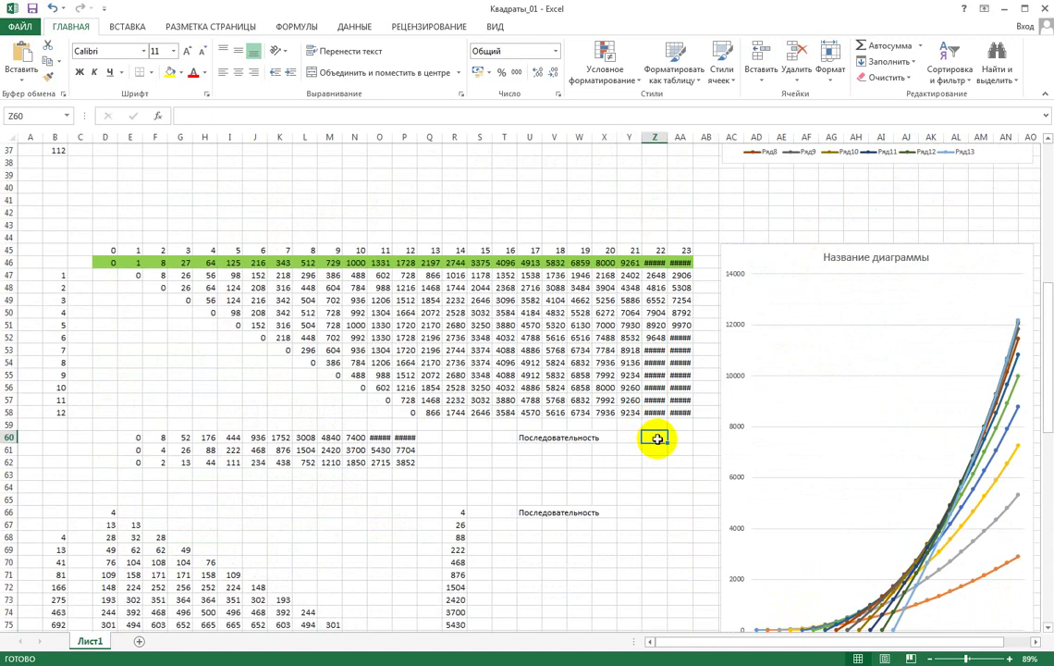
text(не)
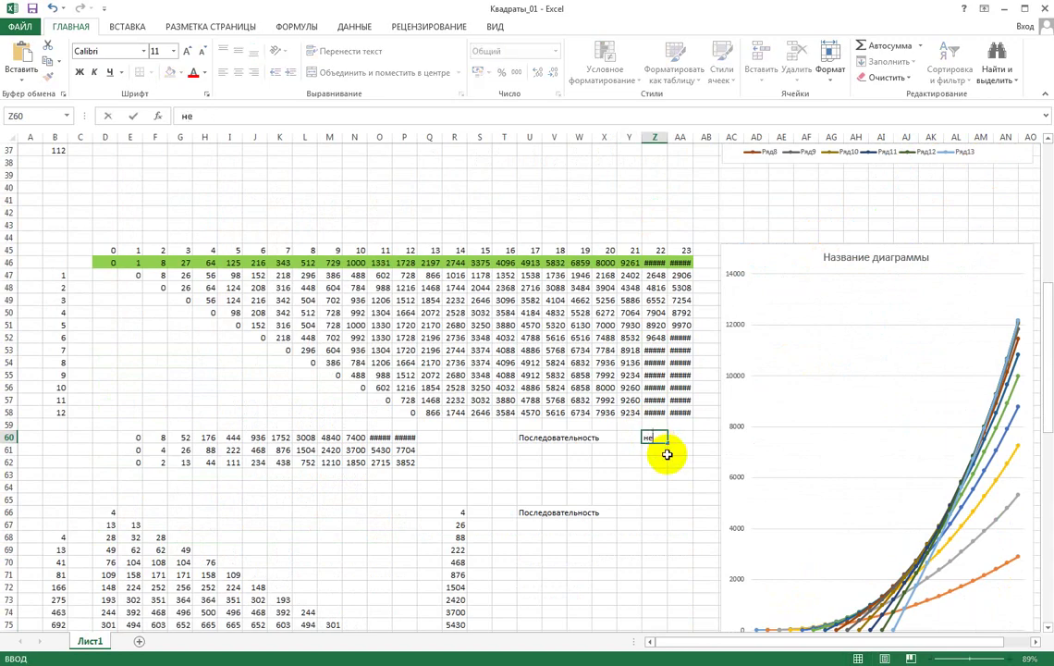
text(ту)
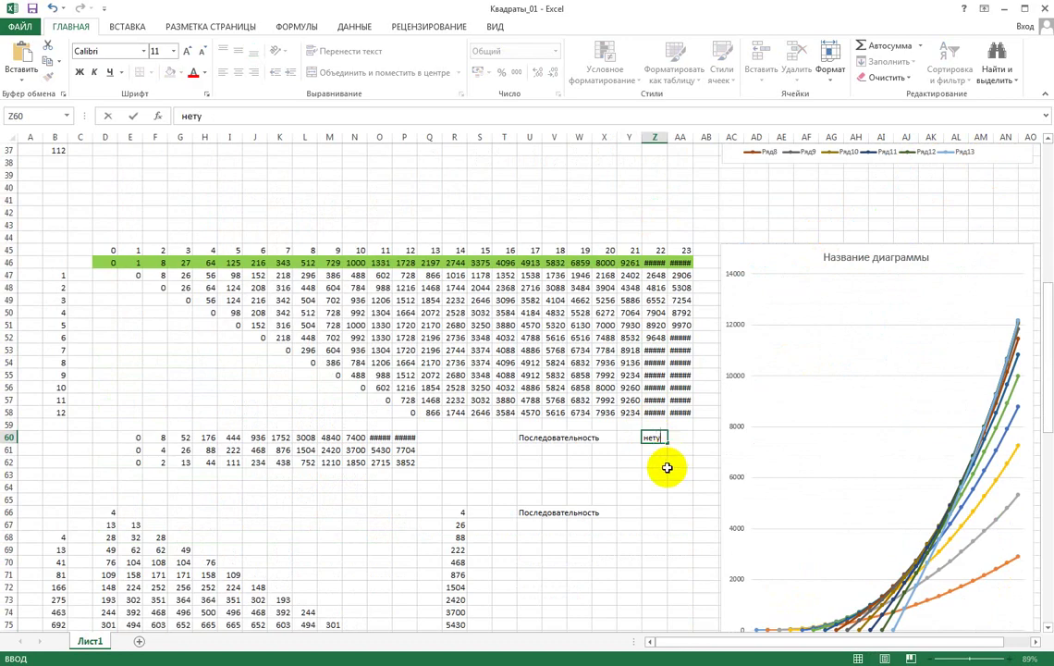
scroll(592, 483, down, 1)
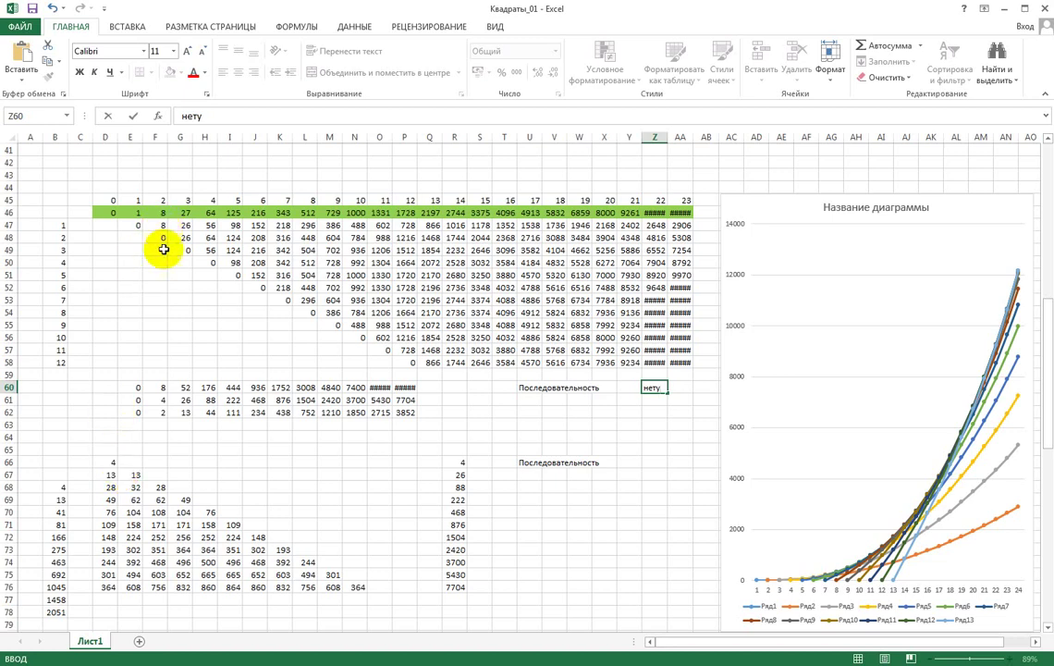
click(106, 463)
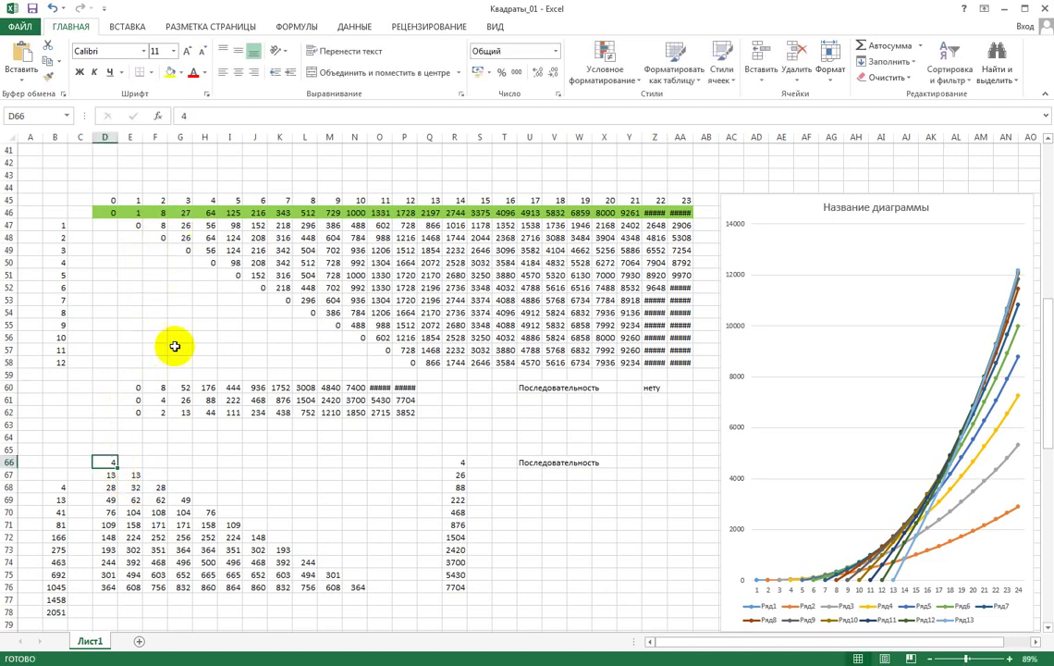
click(134, 474)
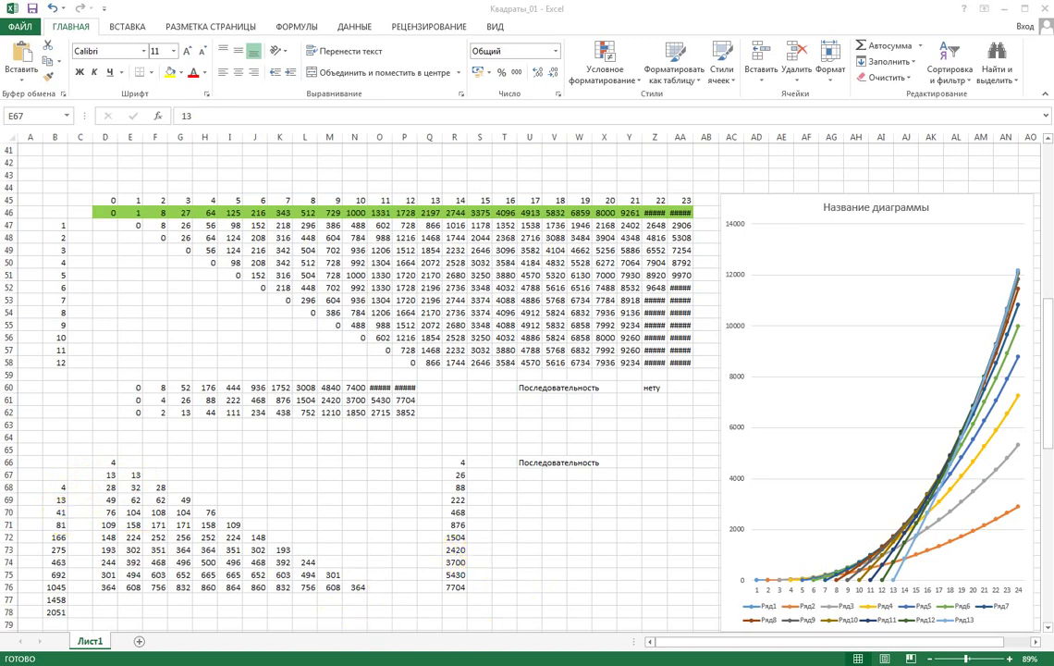
Return to OEIS, move the browser window aside to expose the worksheet's column B, and search for 4,13,41,81,166,275,463.
key(alt+Tab)
drag(560, 18, 655, 66)
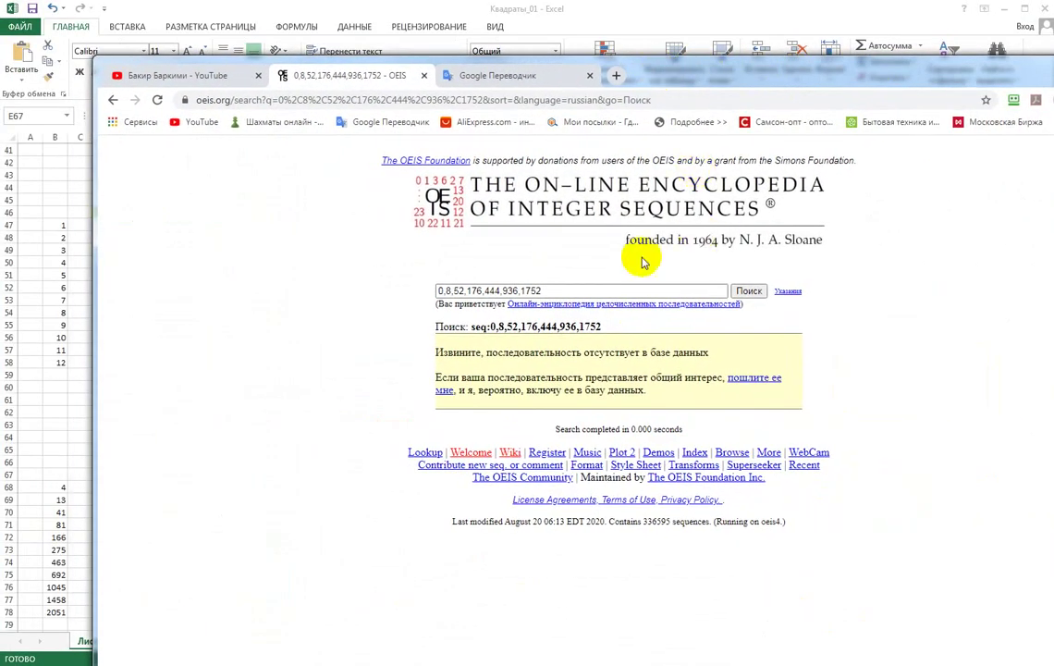
click(535, 290)
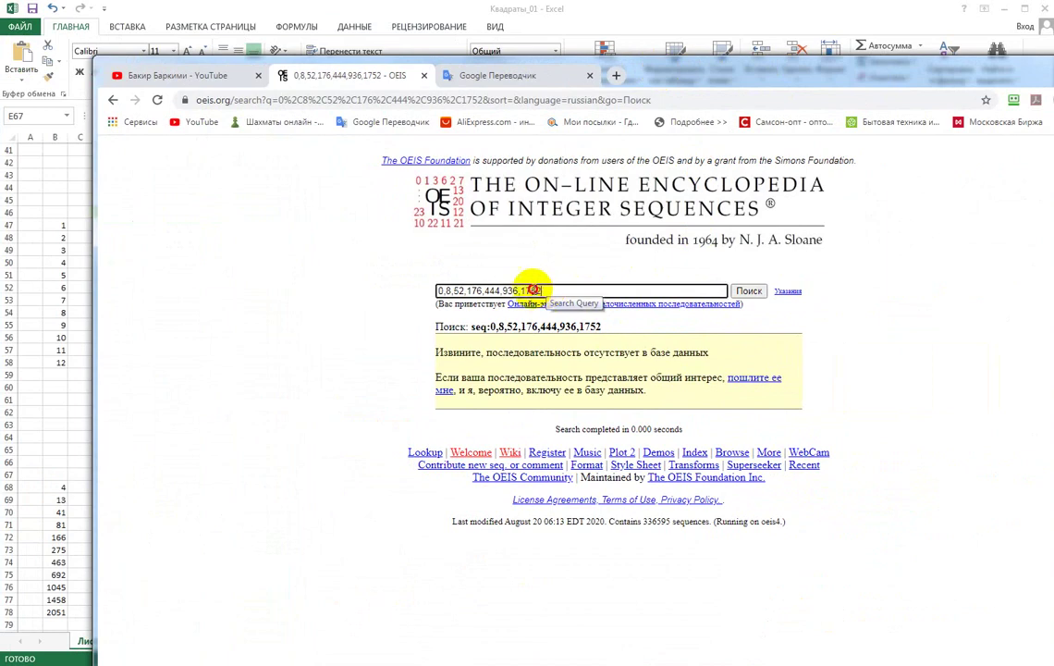
drag(534, 290, 431, 290)
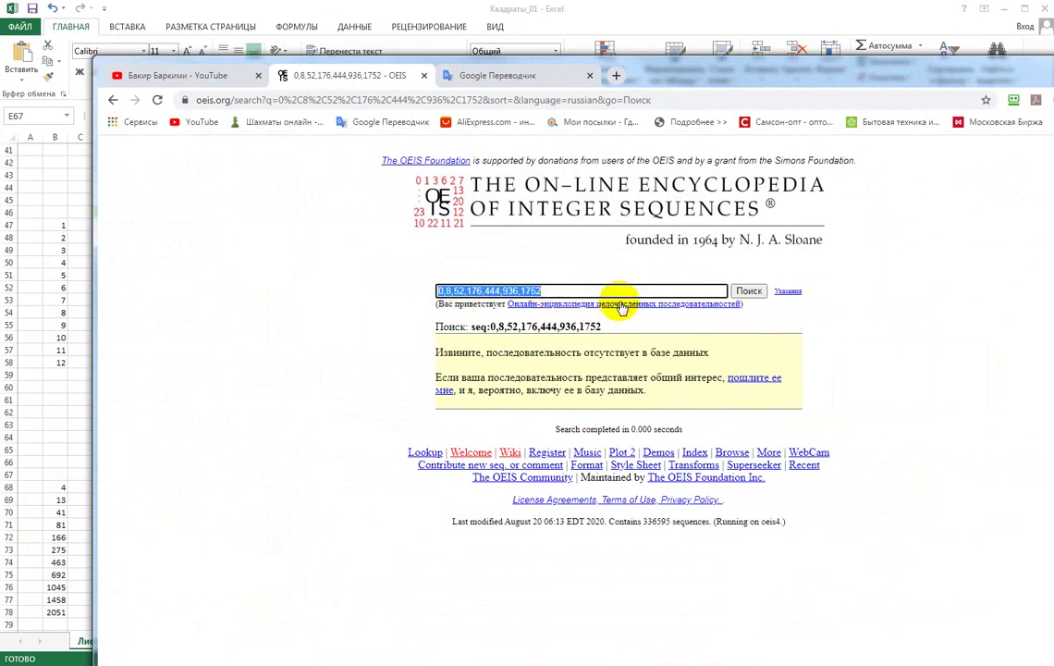
key(BackSpace)
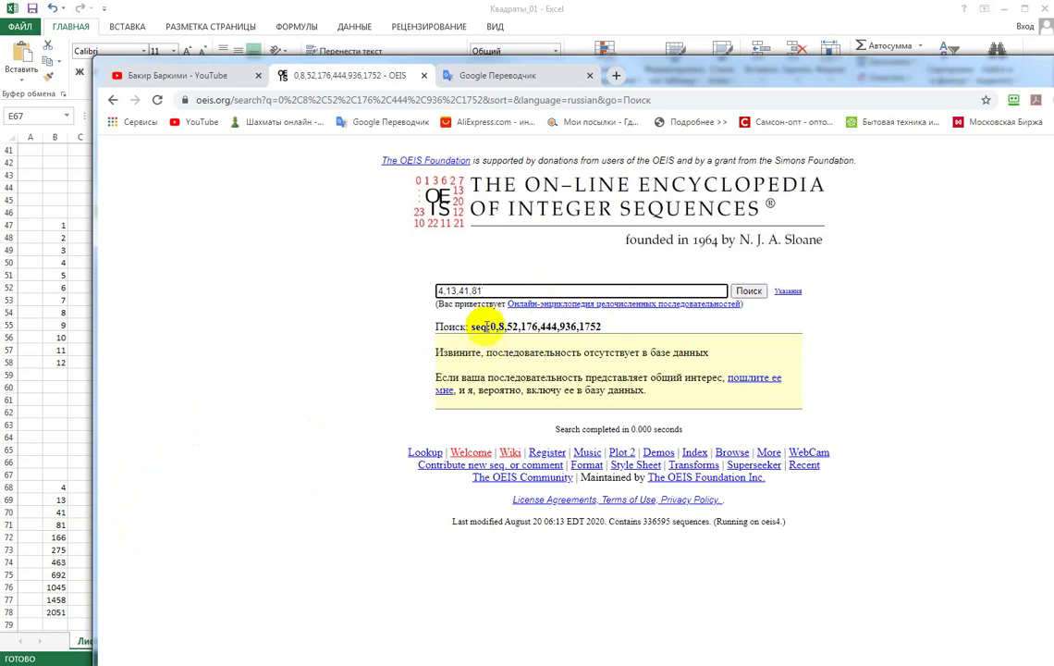
text(66)
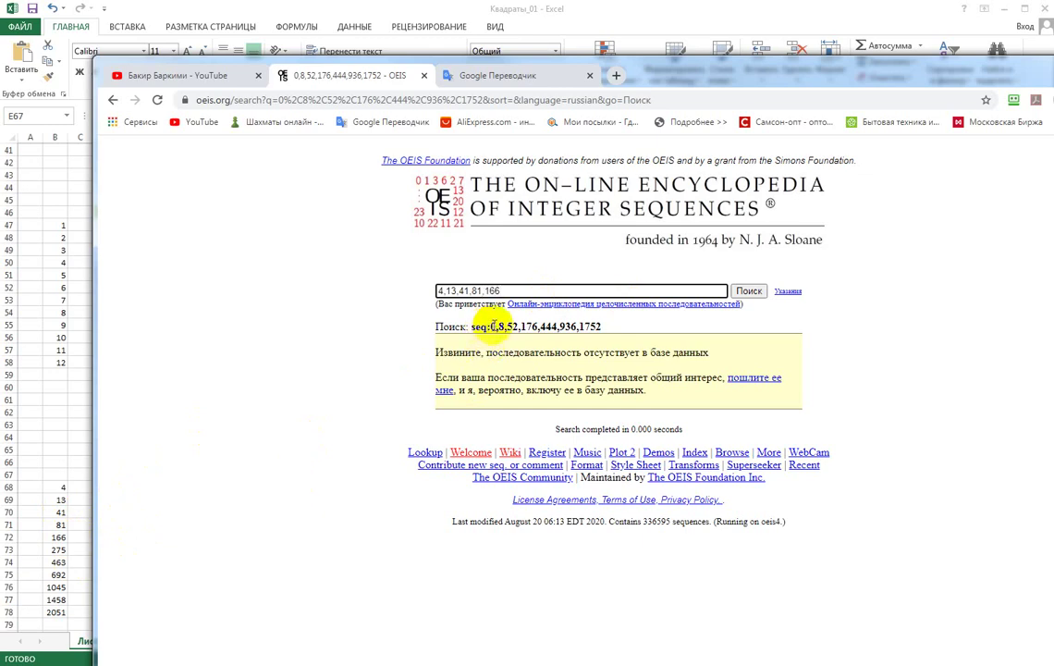
text(,)
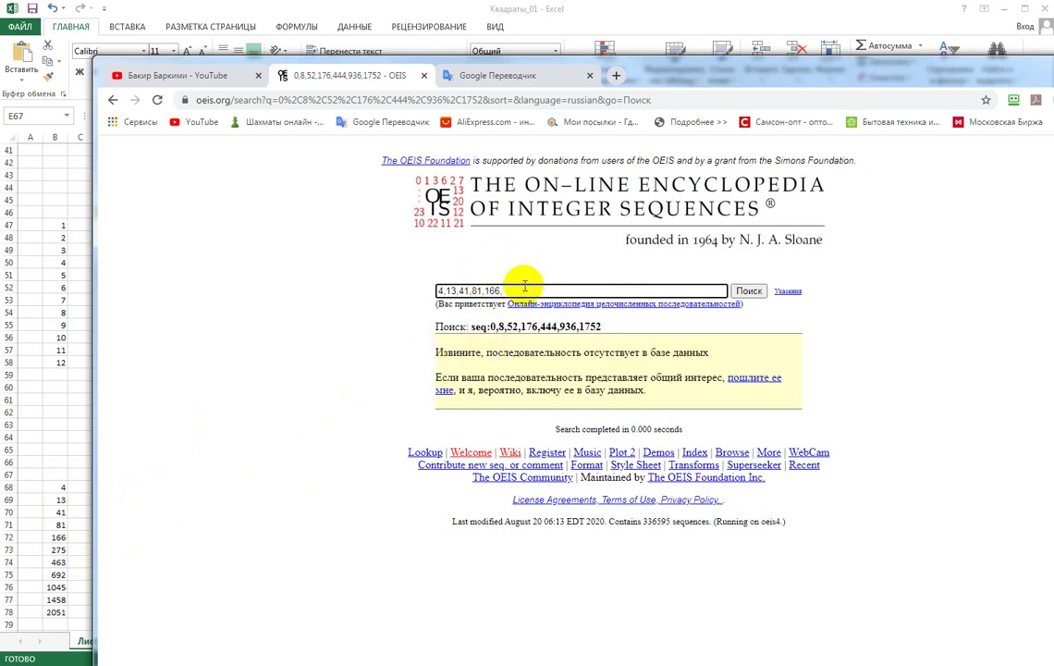
text(275,)
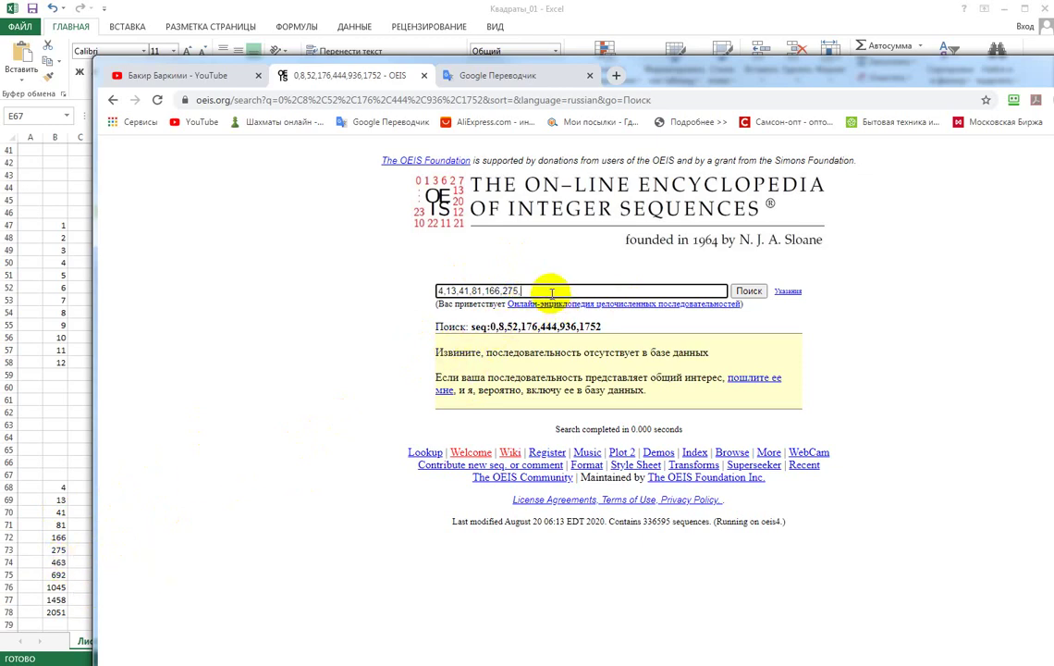
text(463)
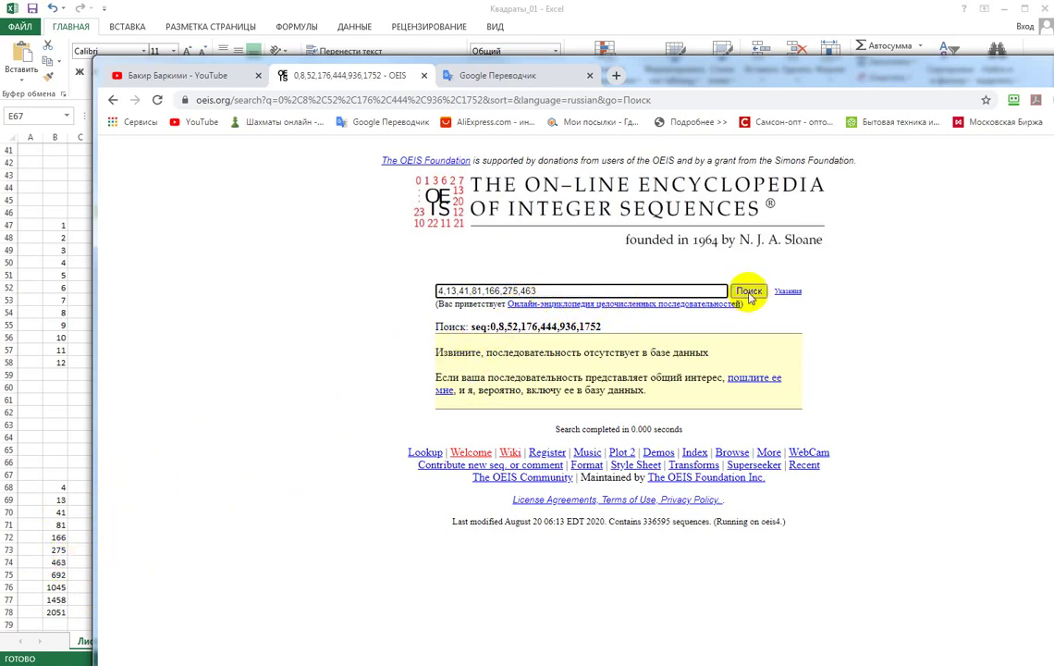
click(745, 292)
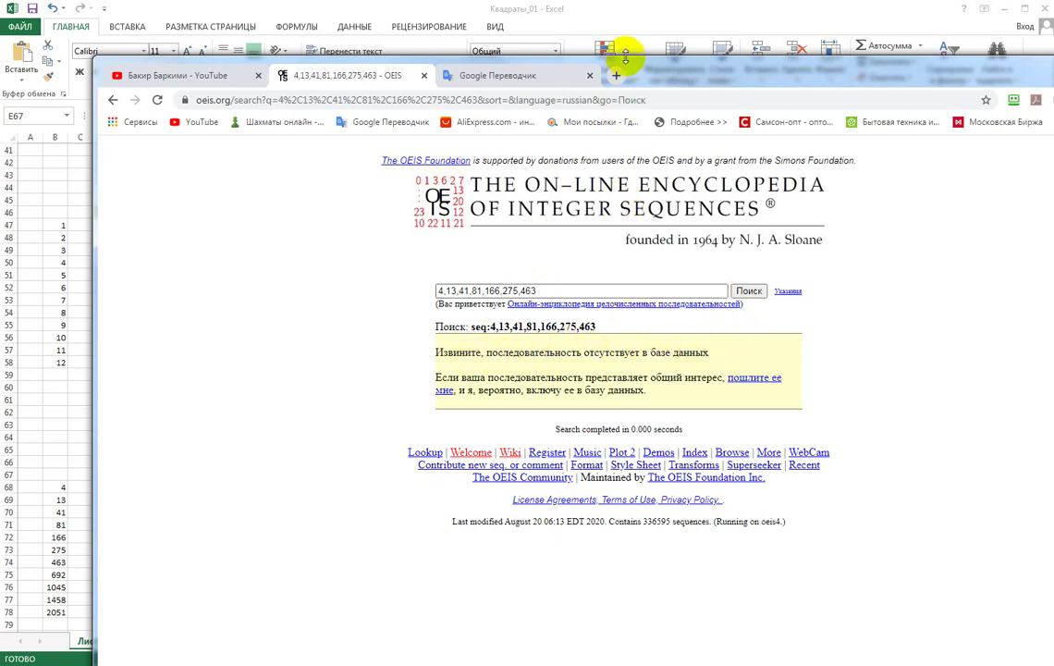
Minimize the browser and compare the cubes chart beside row 45 with the squares chart above it.
drag(700, 57, 640, 19)
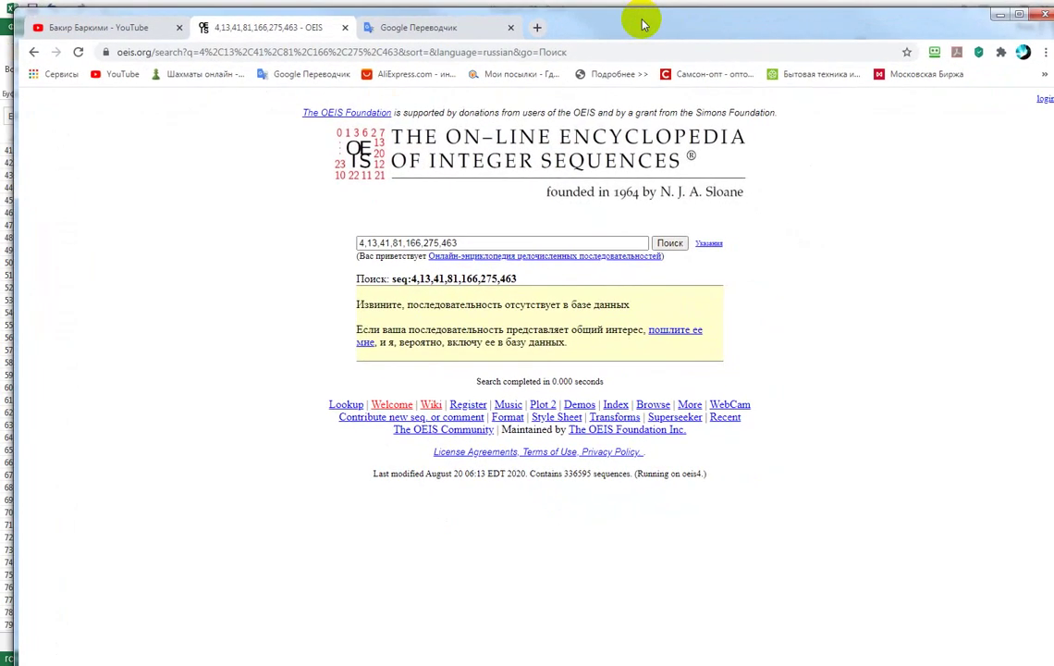
click(998, 16)
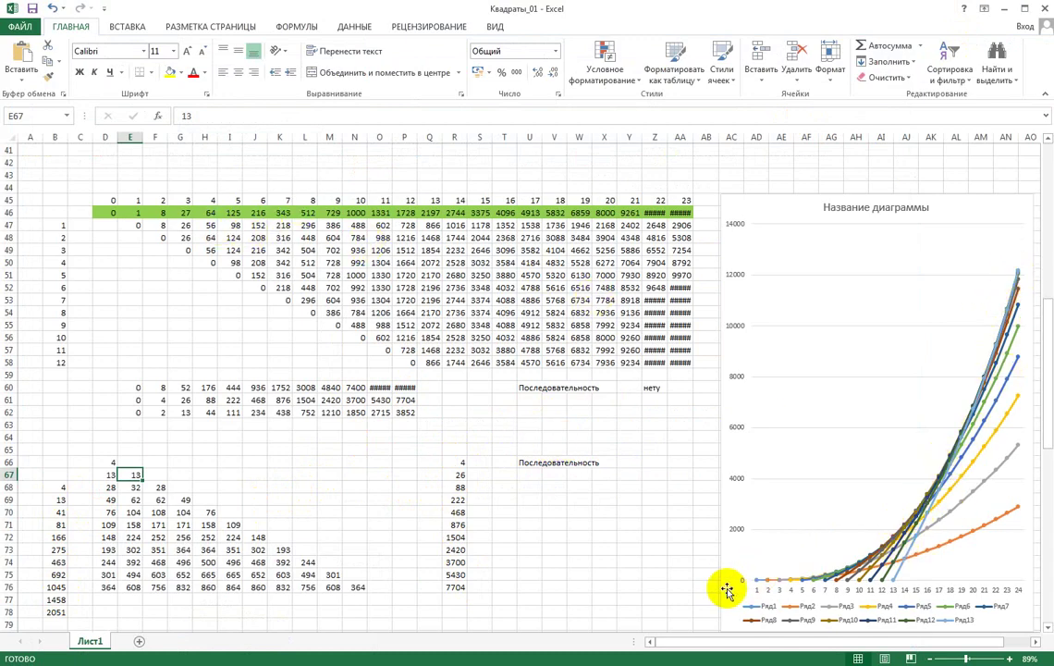
mouse_move(756, 583)
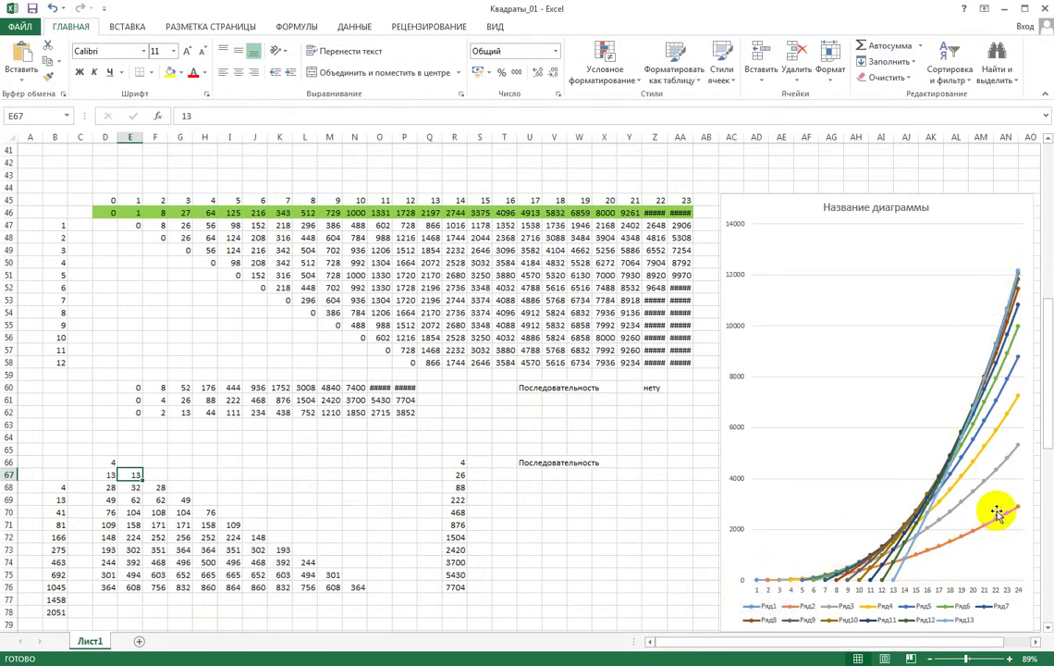
drag(1045, 389, 1045, 268)
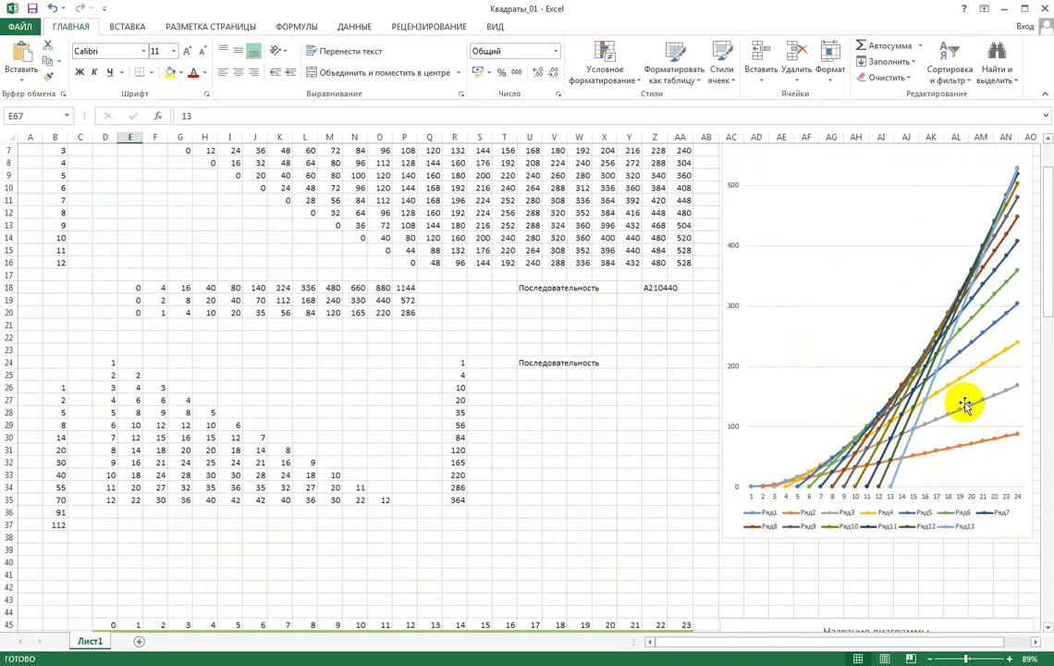
drag(1044, 276, 1042, 419)
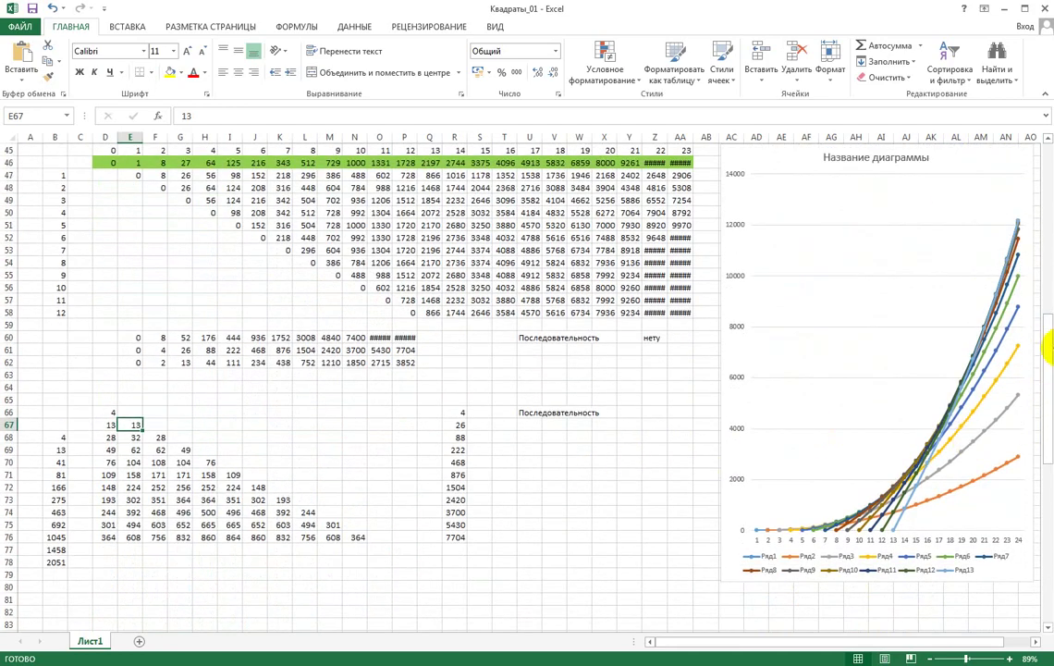
Examine the fourth-powers section starting at row 87, including its sum rows 102 to 106.
click(1046, 386)
drag(1046, 387, 1042, 472)
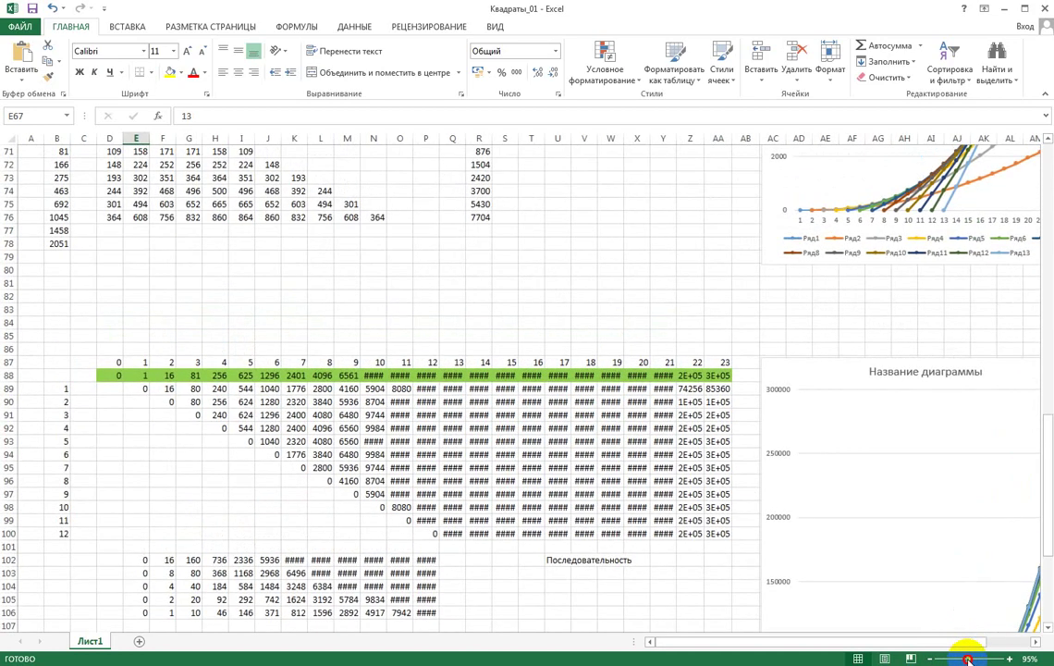
drag(968, 659, 971, 658)
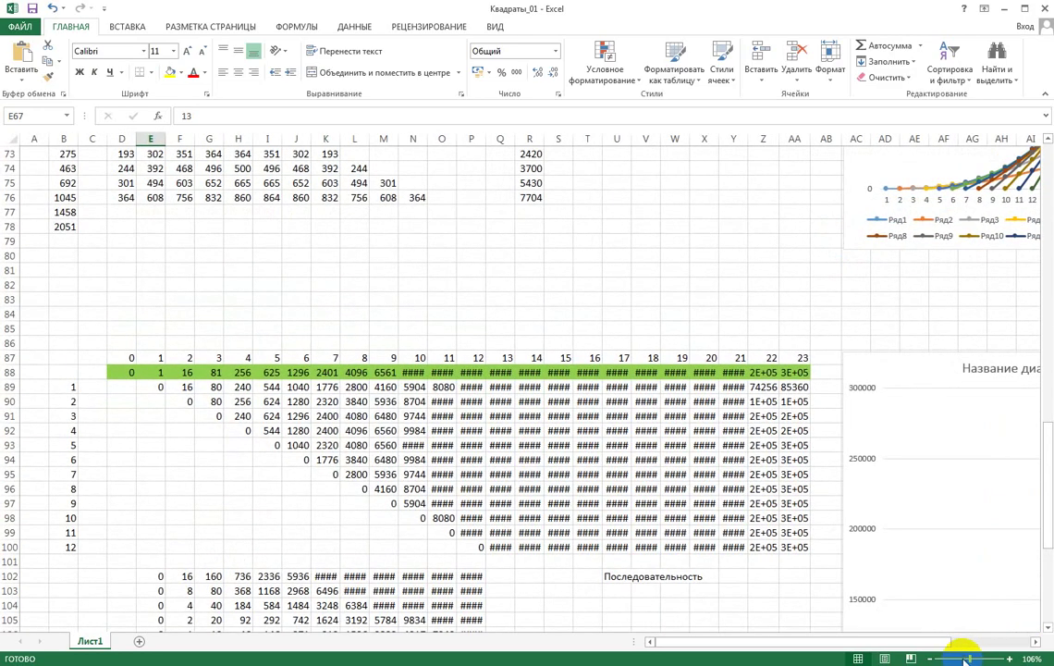
scroll(444, 545, down, 2)
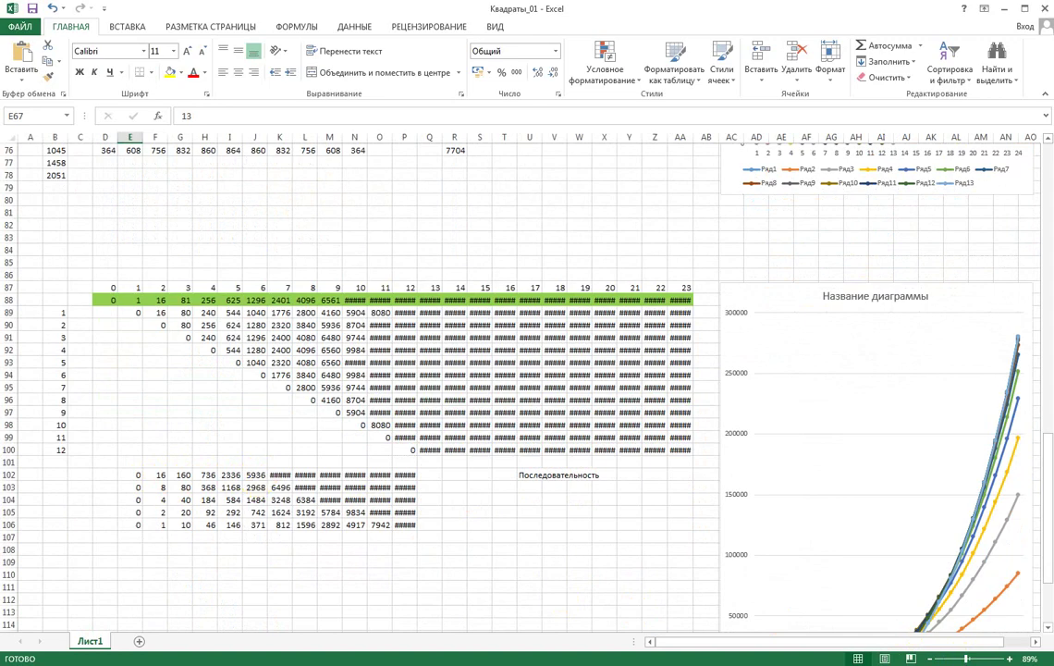
Switch to OEIS, move the browser window aside to expose row 102, and search for 0,16,160,736,2336,5936.
key(alt+Tab)
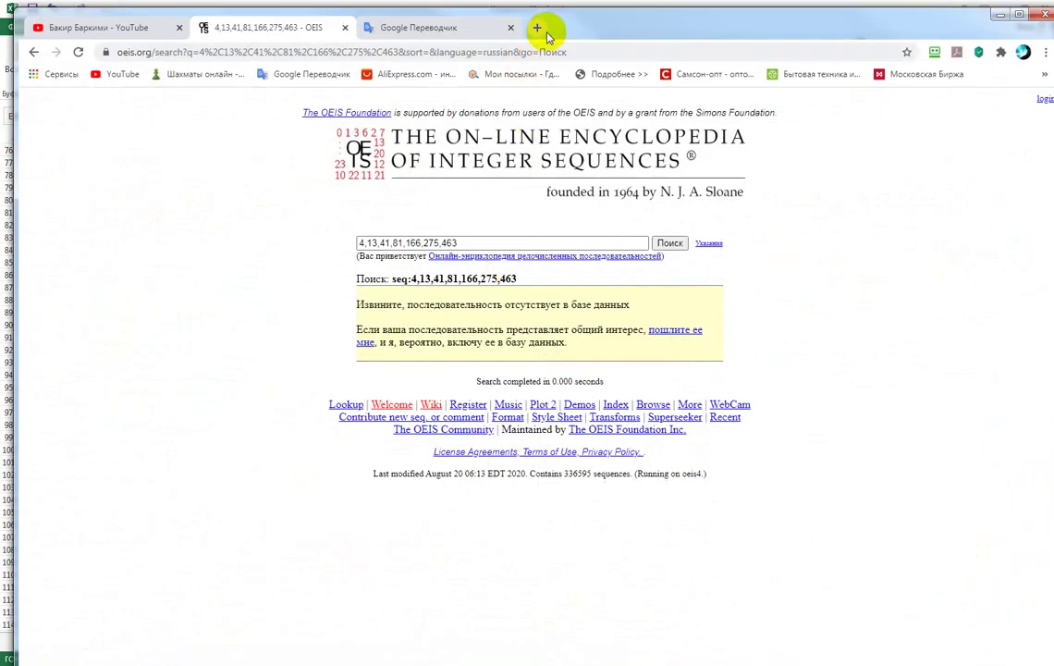
drag(662, 48, 870, 52)
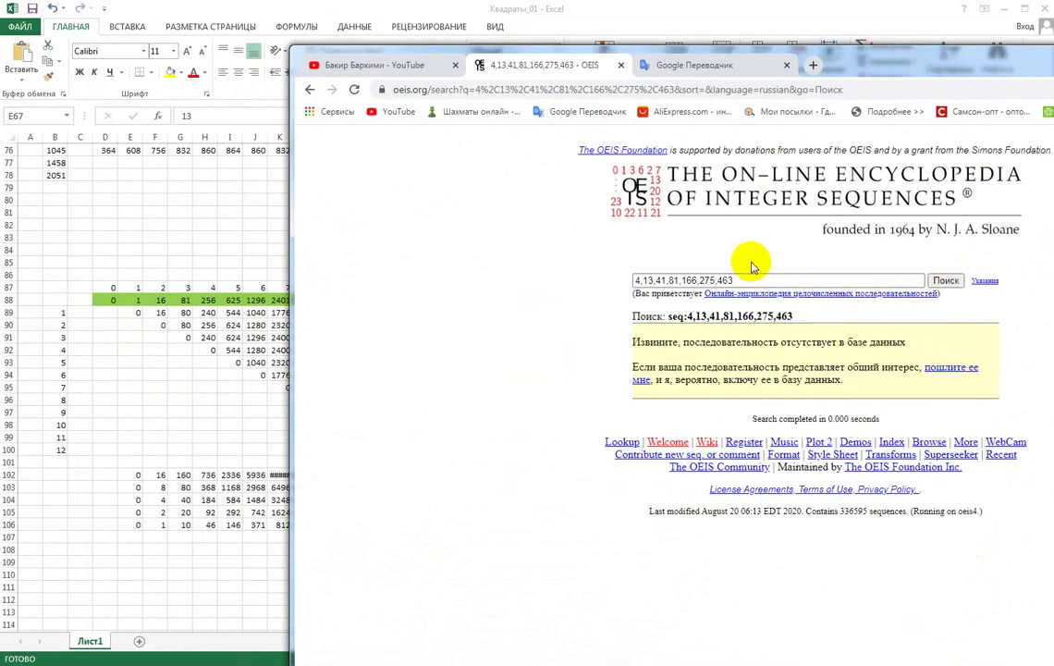
drag(743, 279, 622, 281)
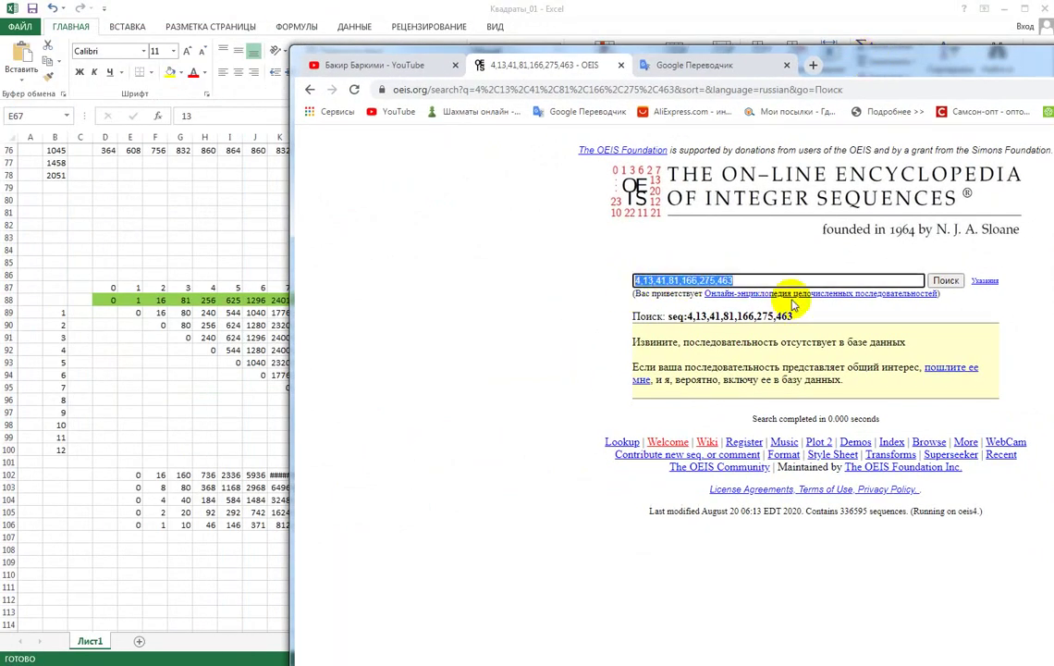
text(0.16)
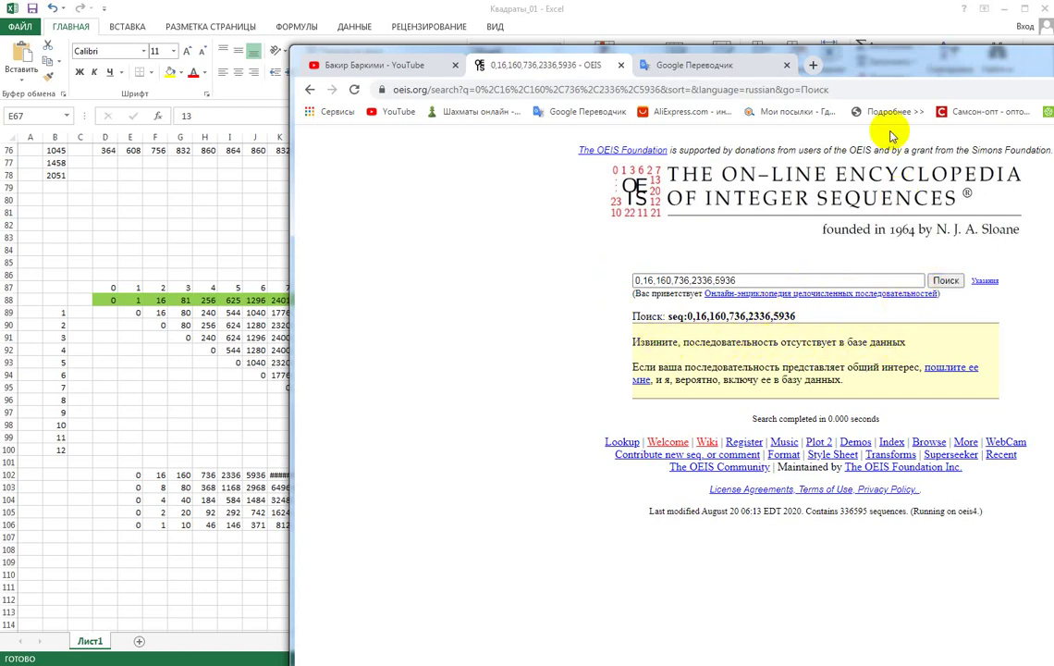
Minimize the browser and compare the charts of the fourth-powers, squares and cubes sections in the worksheet.
drag(895, 49, 617, 17)
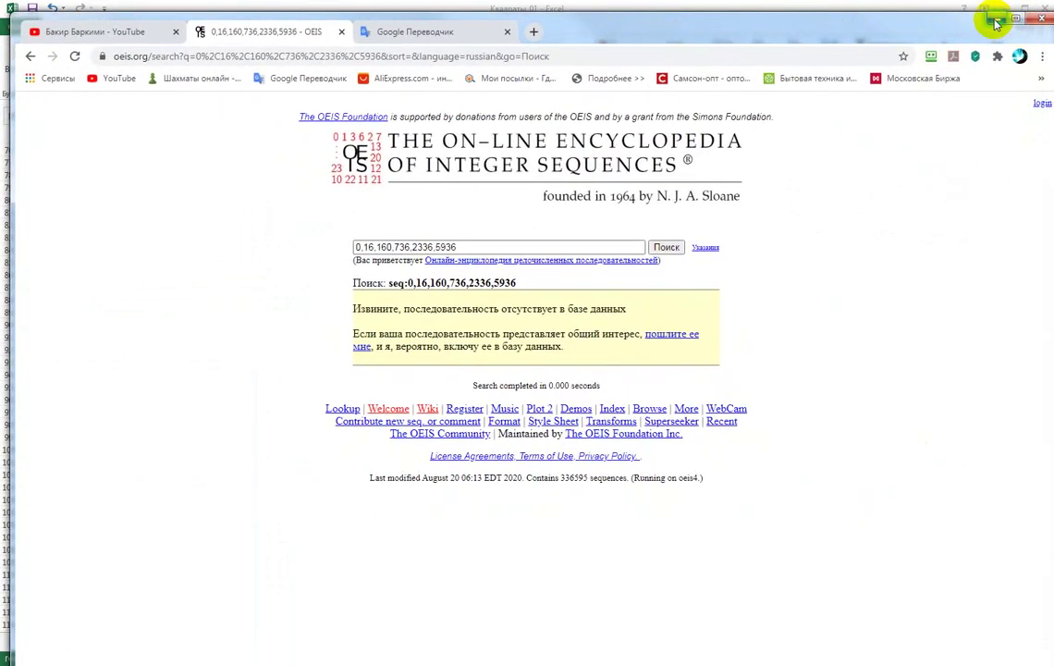
click(996, 21)
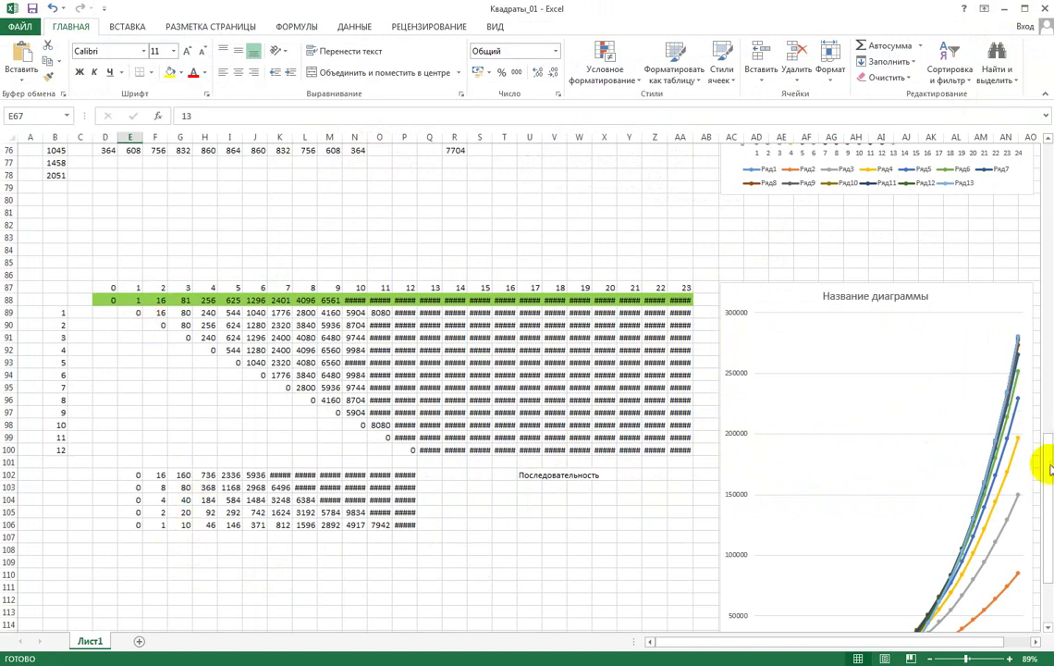
scroll(848, 449, down, 3)
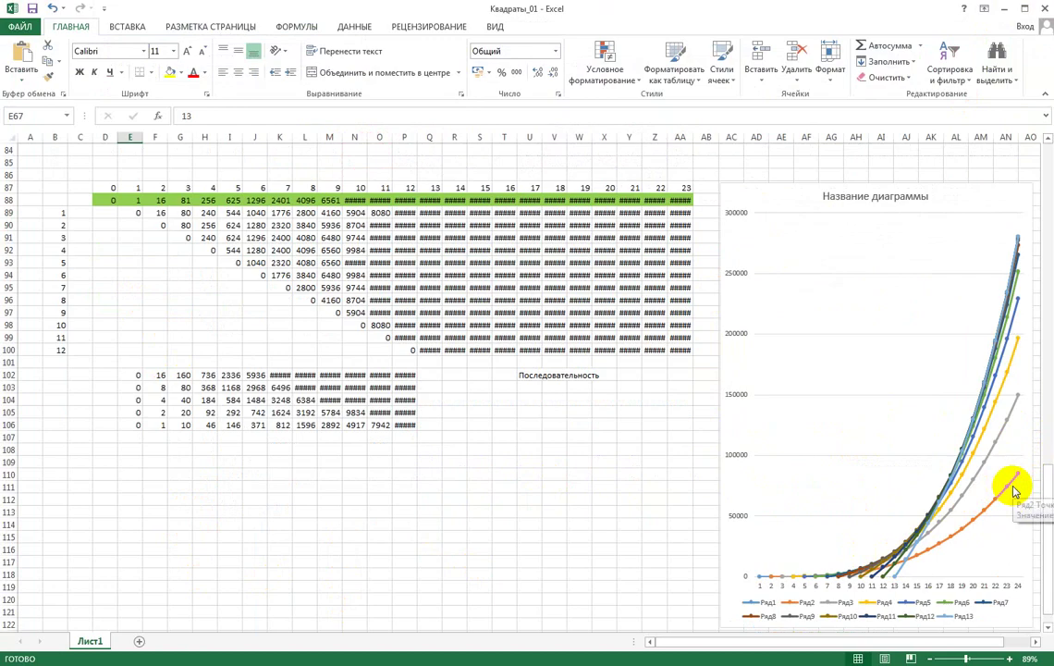
drag(1045, 500, 1046, 238)
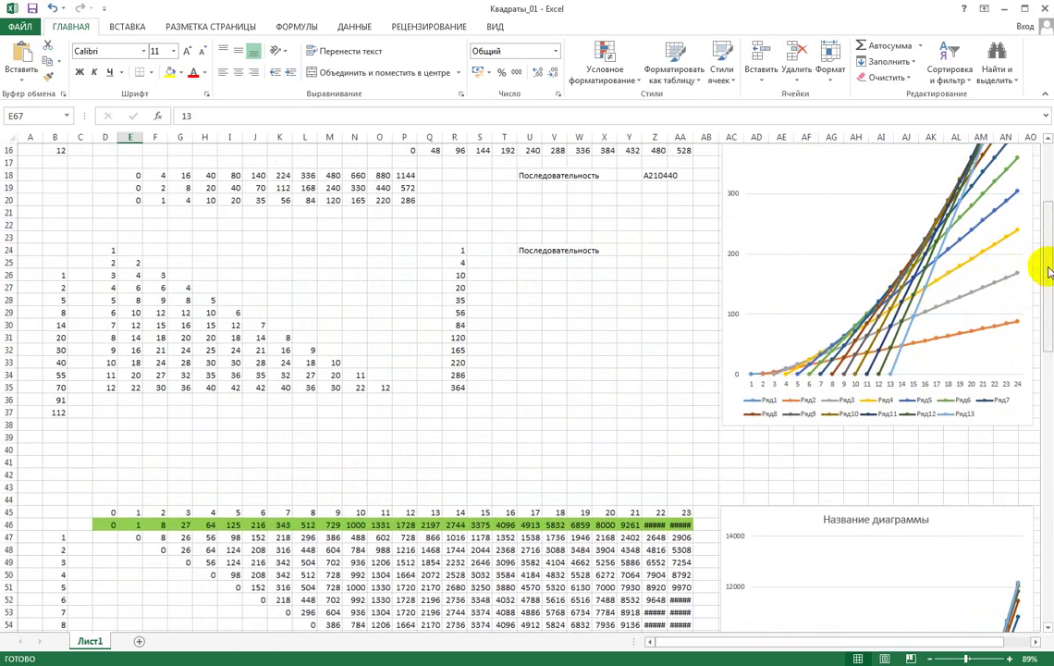
drag(1048, 271, 1045, 610)
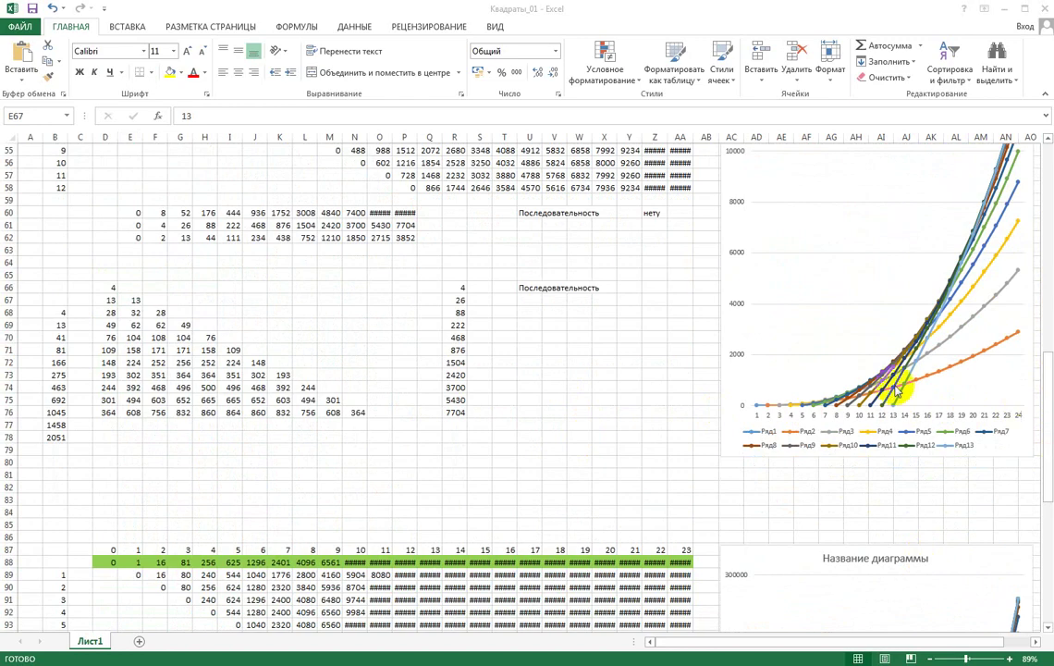
scroll(598, 386, up, 2)
scroll(597, 386, up, 2)
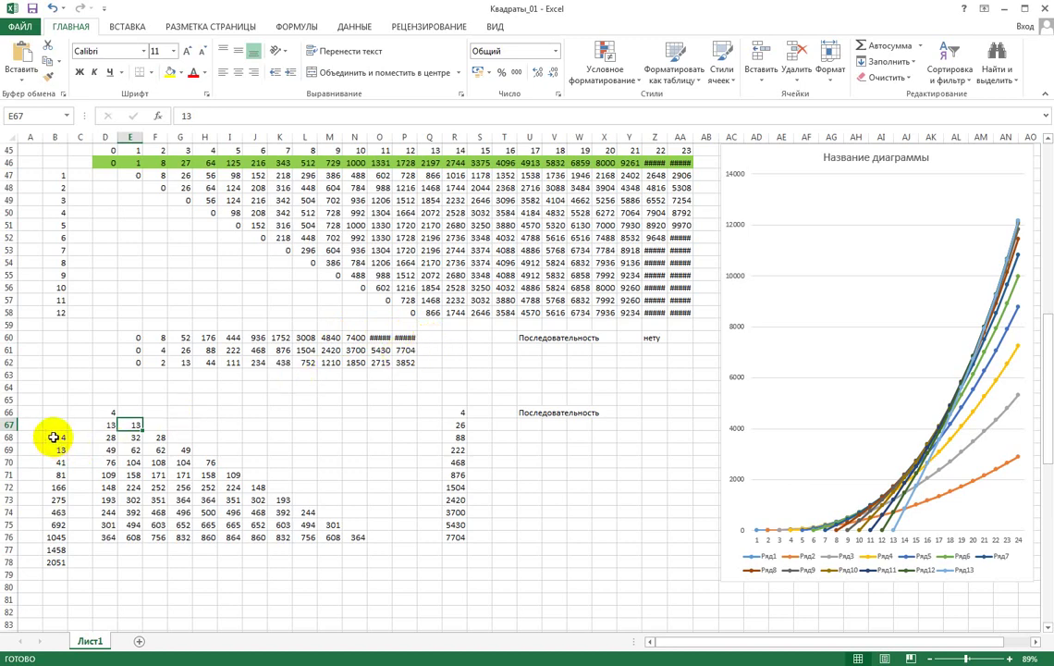
Highlight the cubes sequences in B68:B78 and E60:P60, clear the selection, and compare them with the squares section.
drag(54, 436, 55, 561)
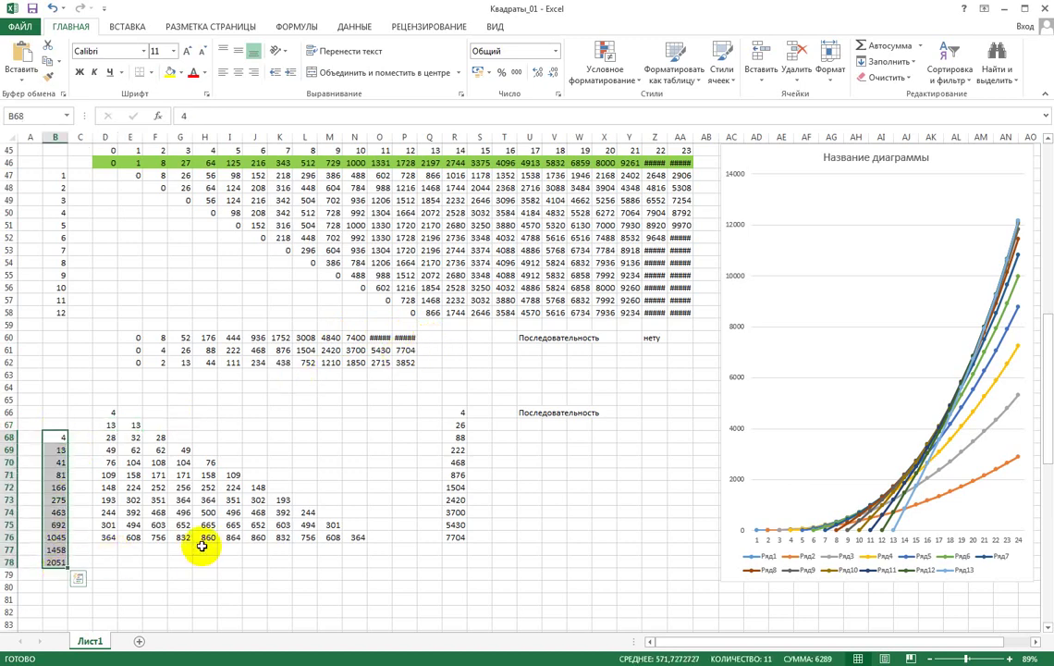
drag(134, 337, 405, 337)
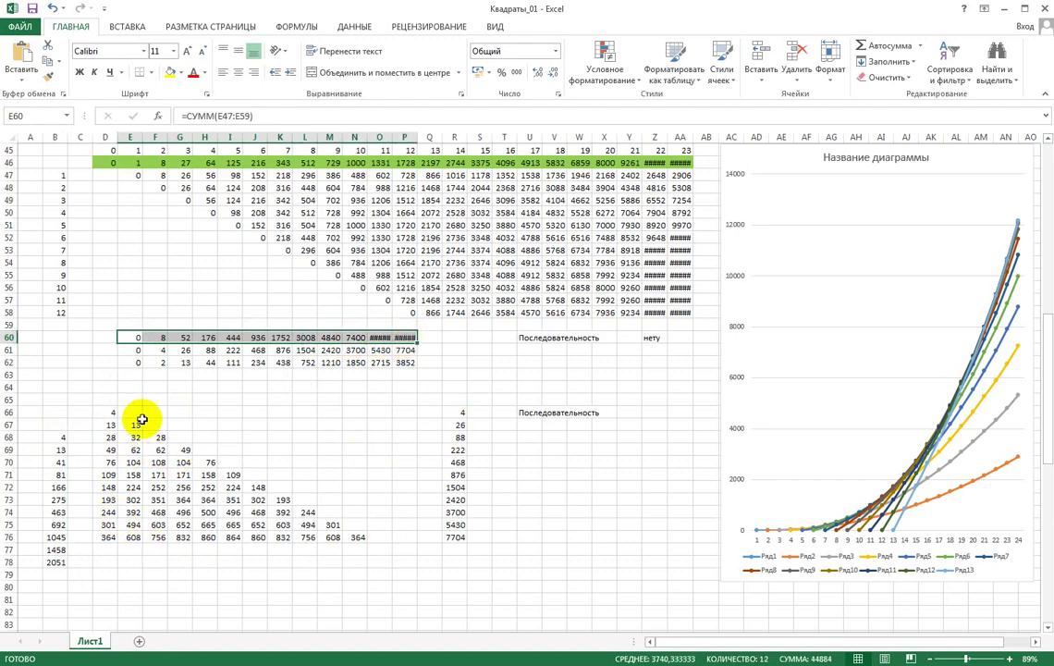
click(279, 425)
scroll(411, 374, up, 7)
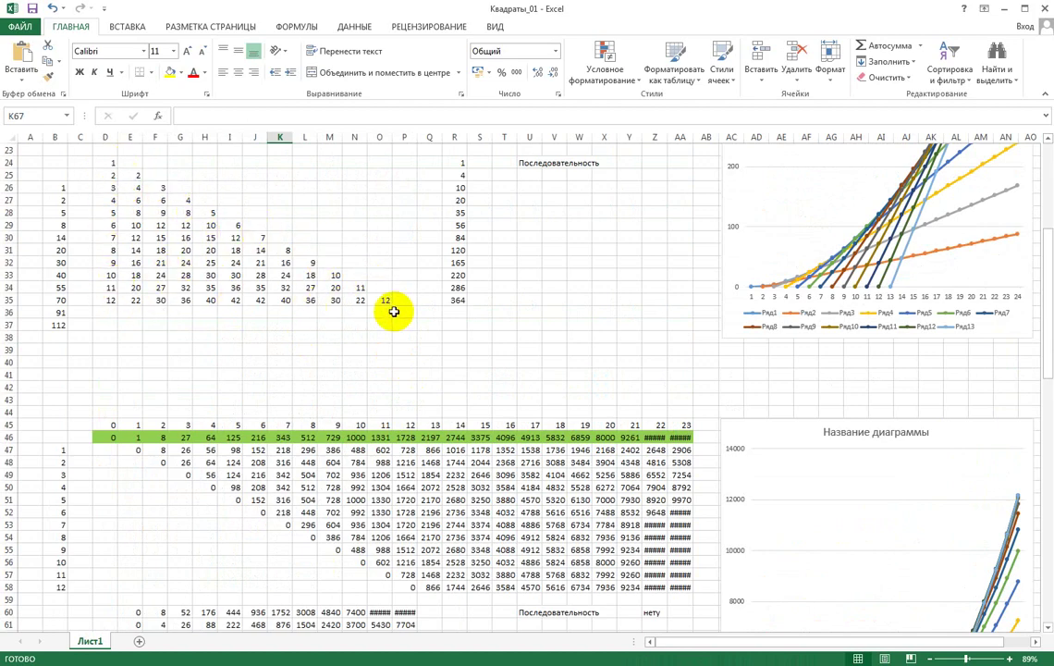
scroll(425, 342, down, 5)
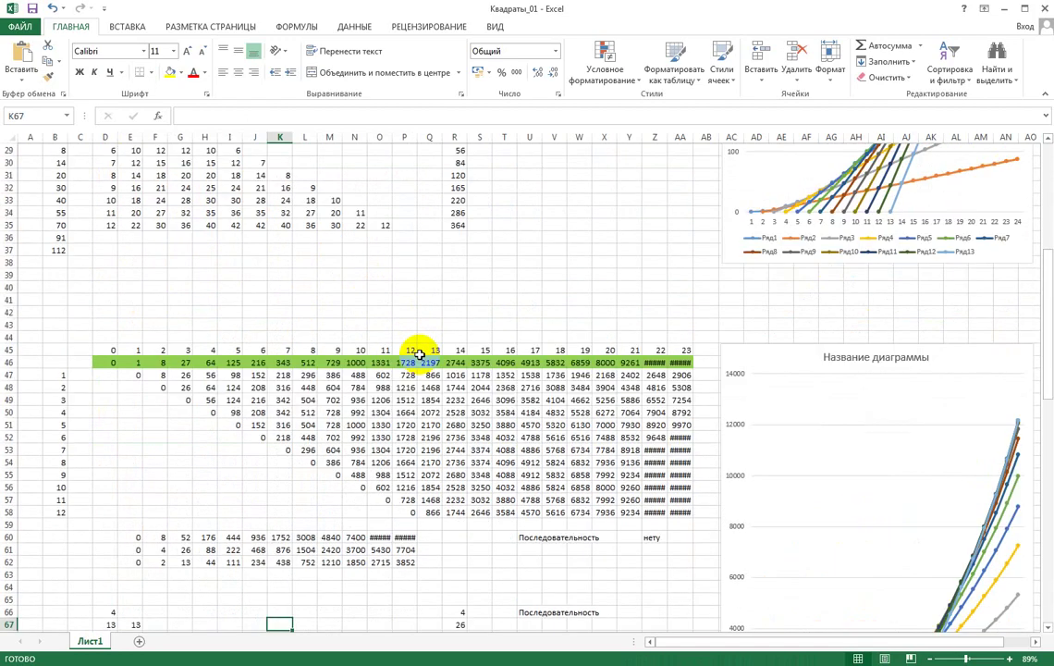
scroll(419, 354, down, 3)
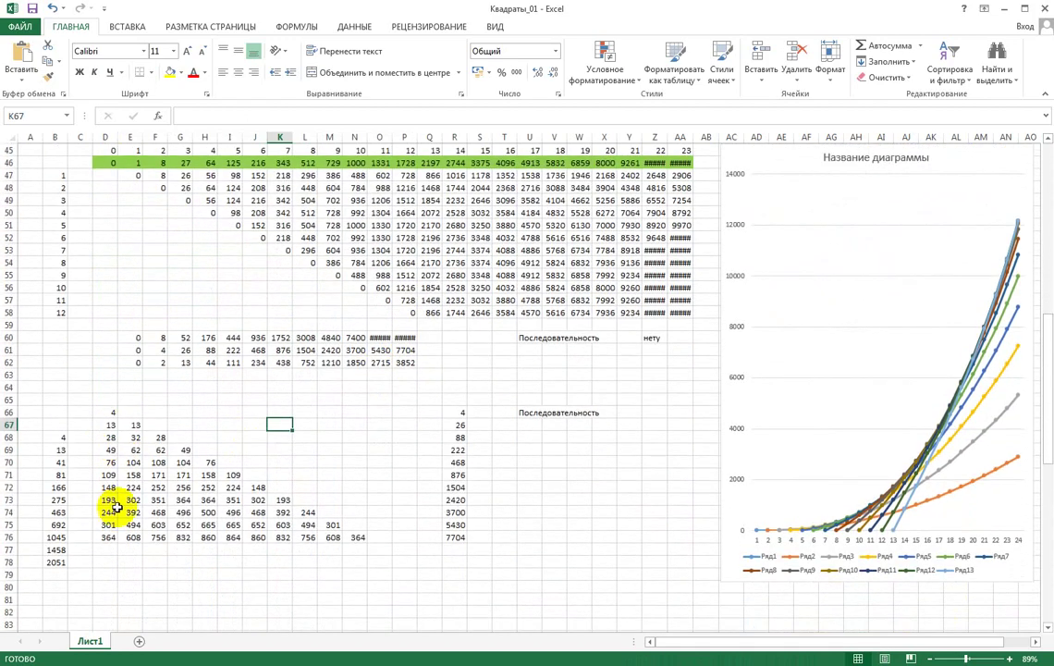